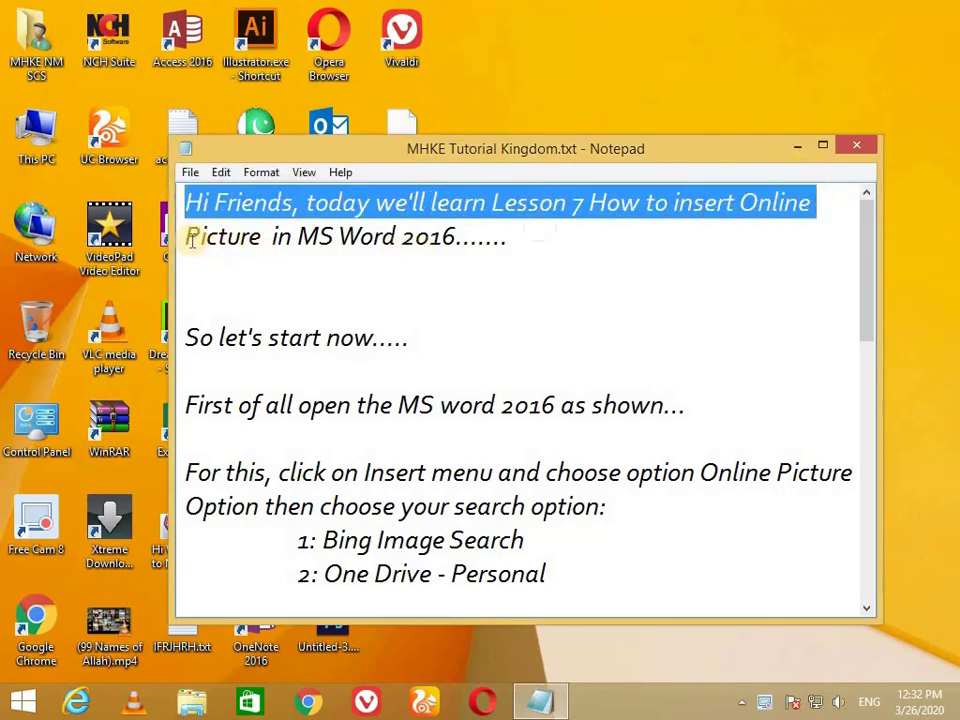
Step: Read the opening lesson notes line by line, then minimize Notepad
mouse_move(190, 238)
left_mouse_down()
mouse_move(392, 259)
mouse_move(328, 272)
left_mouse_up()
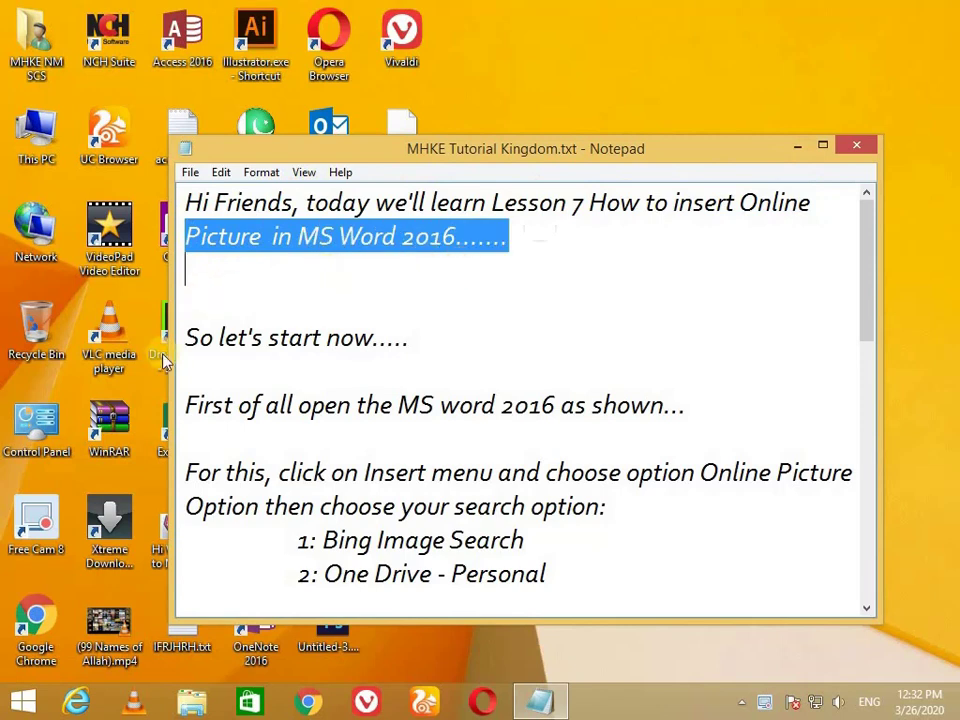
mouse_move(187, 338)
left_mouse_down()
mouse_move(246, 300)
mouse_move(433, 346)
left_mouse_up()
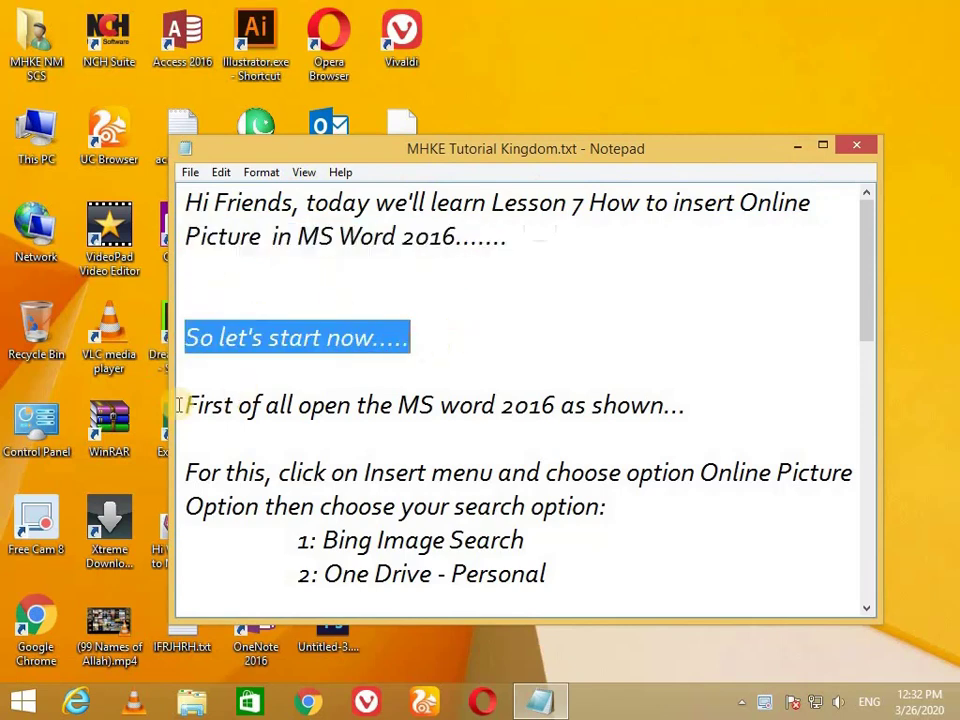
left_click_drag(183, 405, 721, 407)
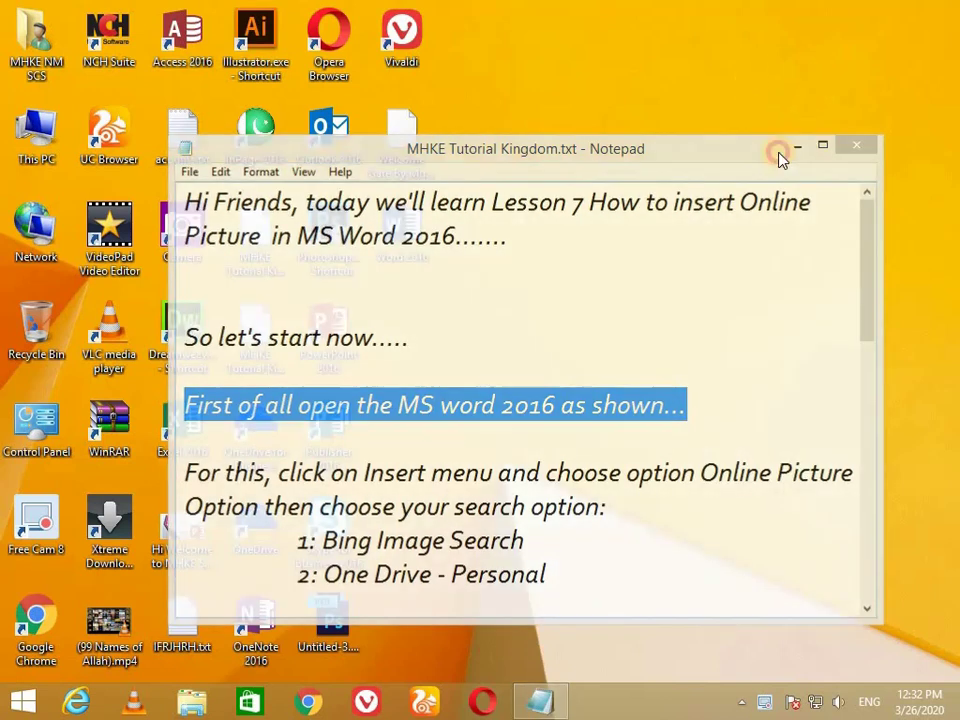
left_click(797, 147)
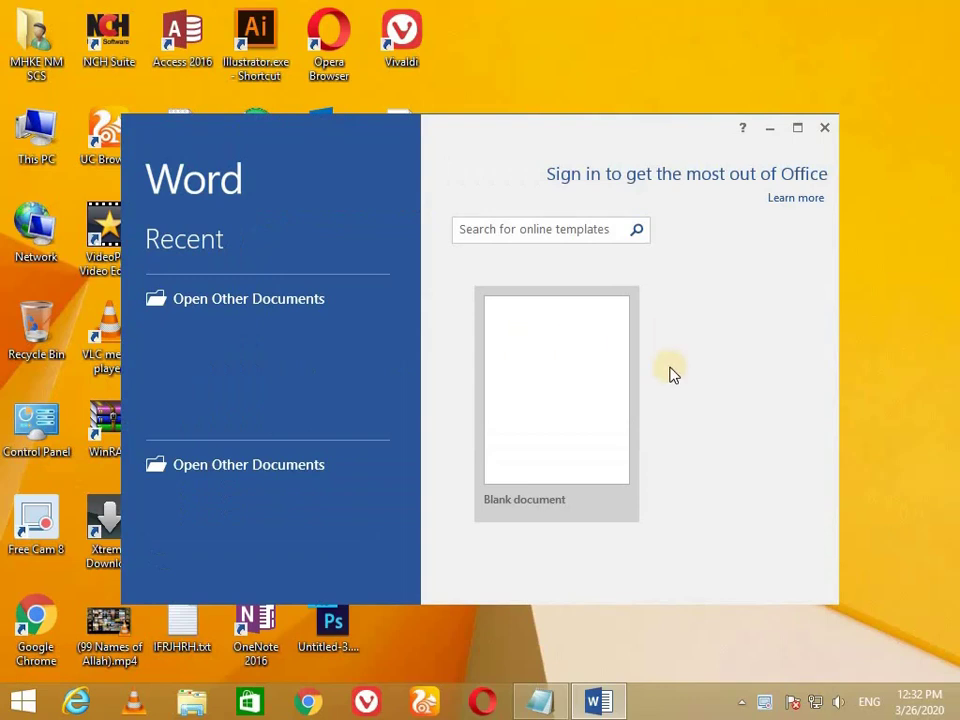
Step: Create a blank document and maximize the Word window
left_click(508, 322)
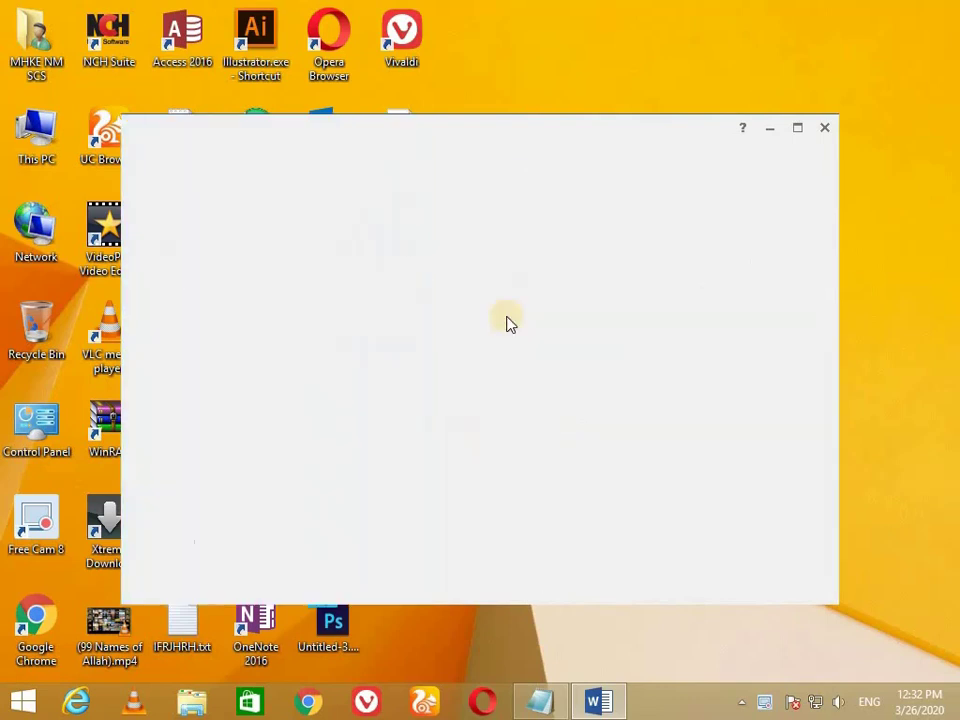
left_click(797, 129)
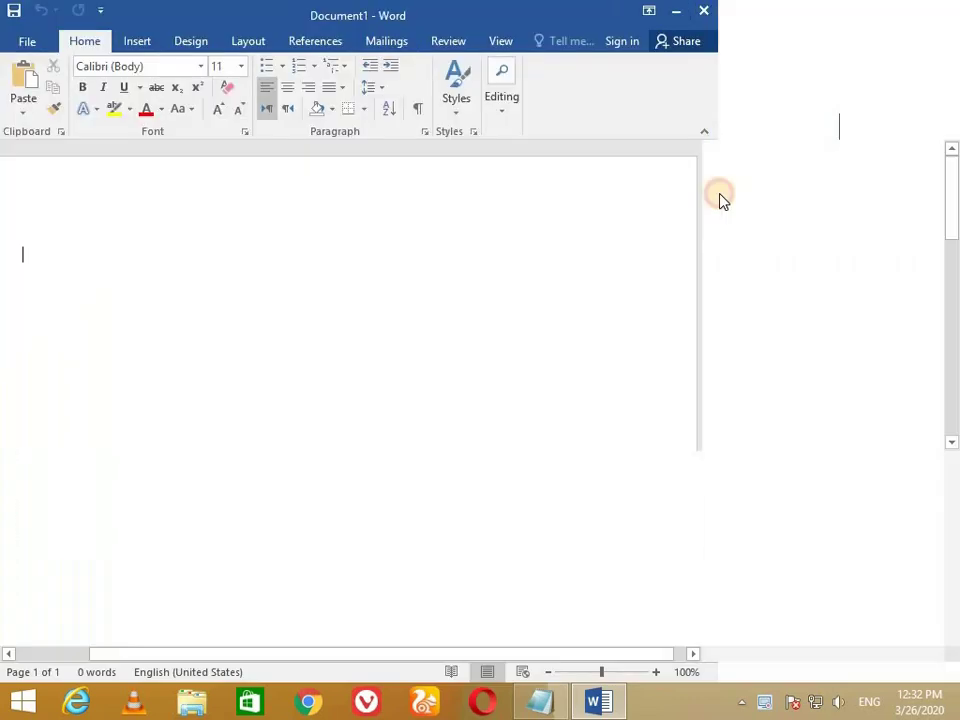
Step: Read the Online Pictures notes on Bing Image Search and OneDrive options, then minimize Notepad
left_click(541, 712)
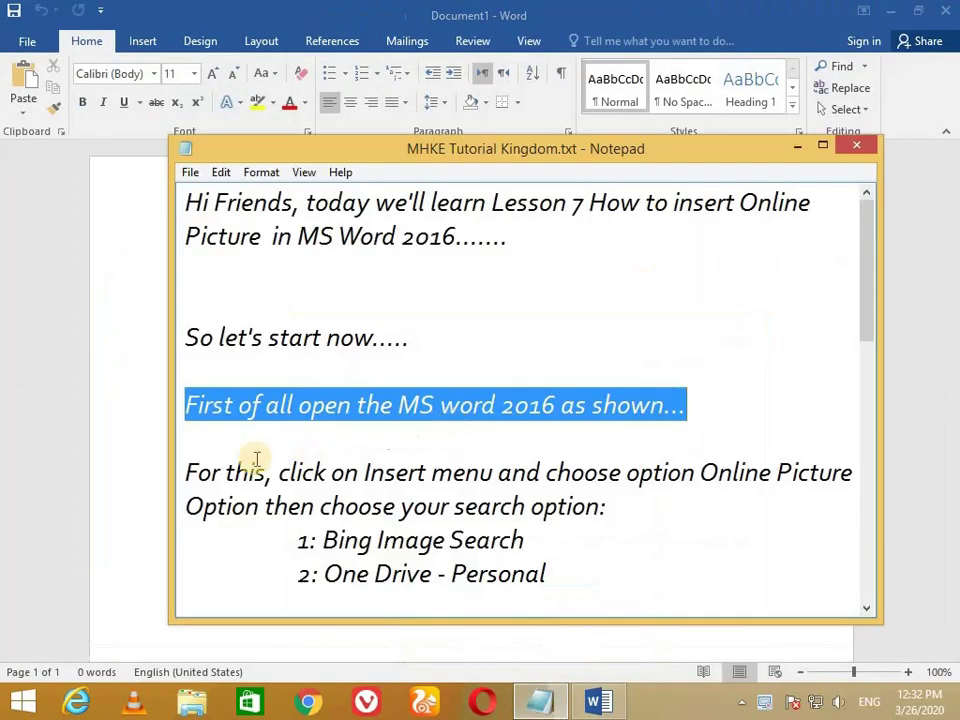
left_click(188, 472)
mouse_move(188, 472)
left_mouse_down()
mouse_move(842, 480)
mouse_move(832, 478)
left_mouse_up()
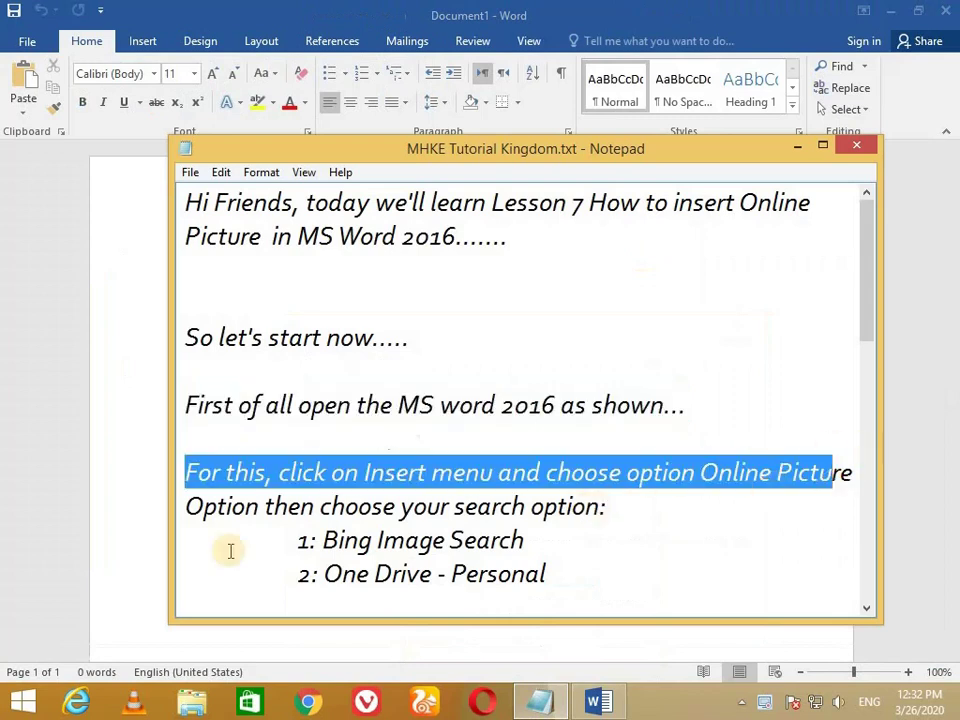
left_click_drag(188, 507, 606, 507)
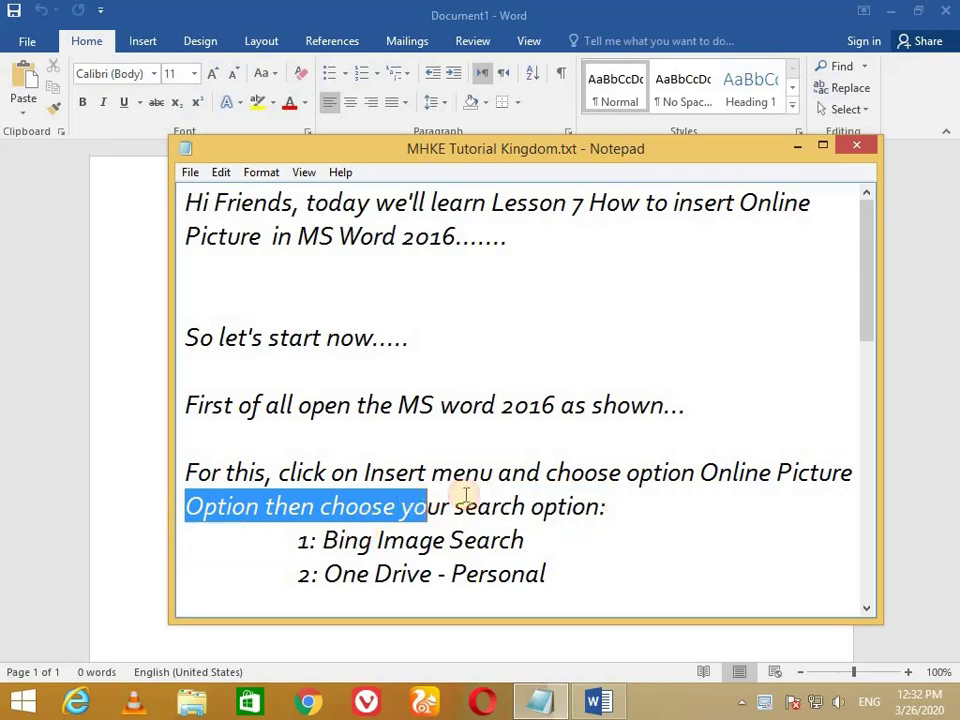
left_click_drag(300, 542, 573, 533)
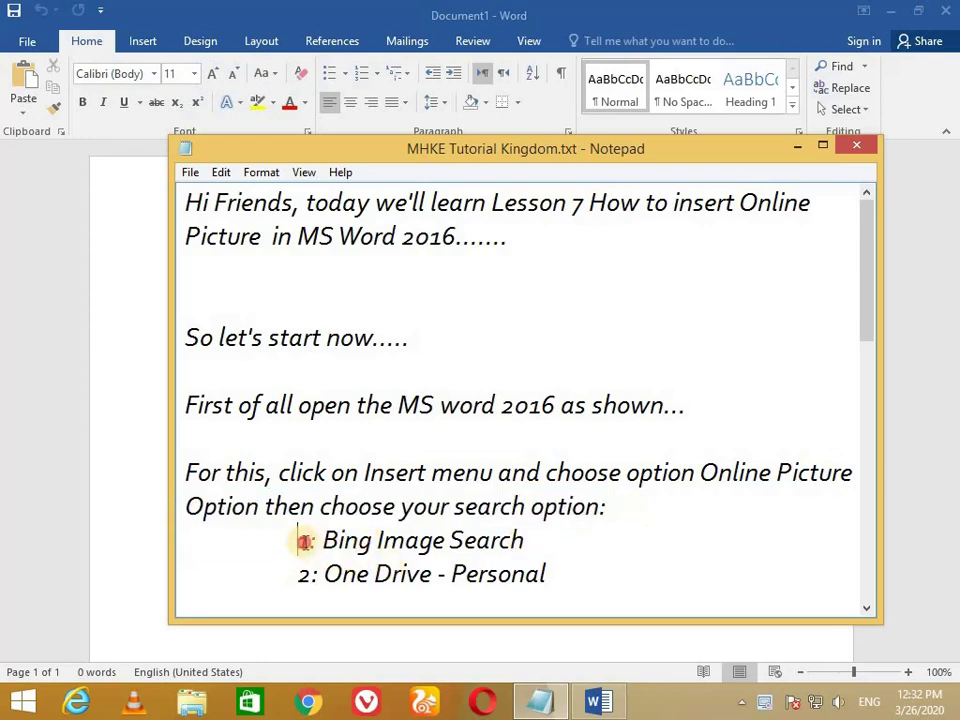
mouse_move(300, 574)
left_mouse_down()
mouse_move(480, 296)
mouse_move(600, 300)
left_mouse_up()
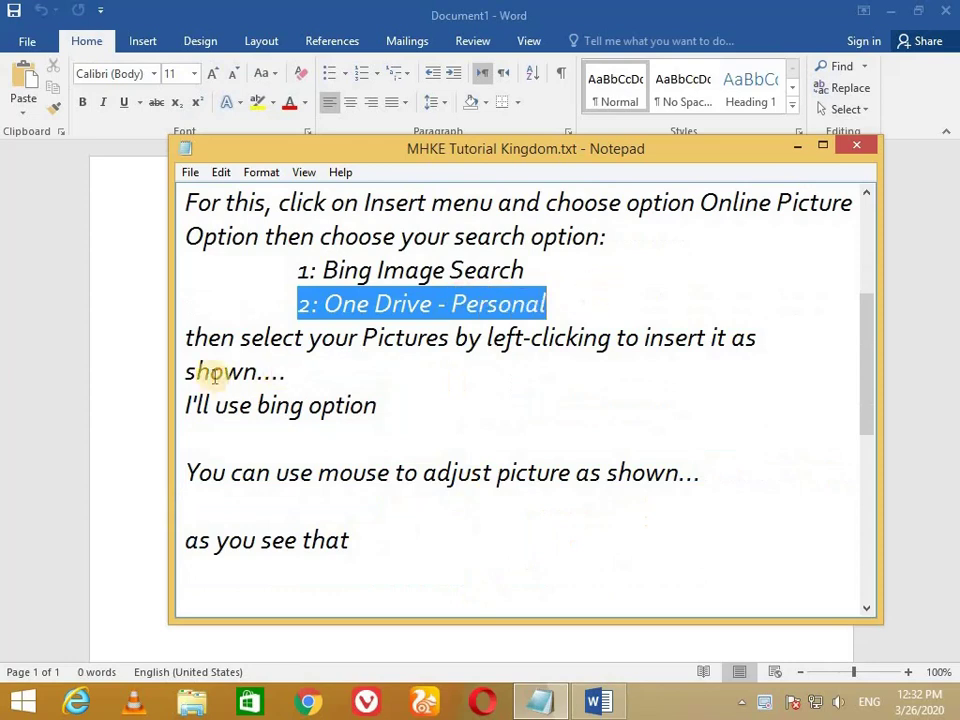
left_click_drag(188, 337, 762, 337)
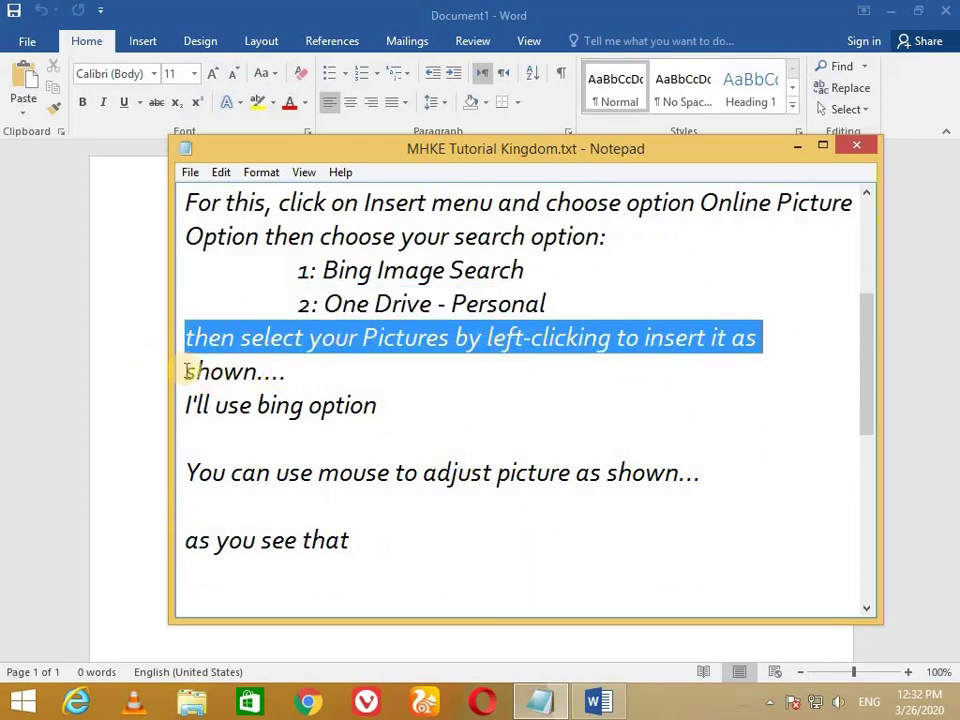
left_click_drag(186, 371, 287, 371)
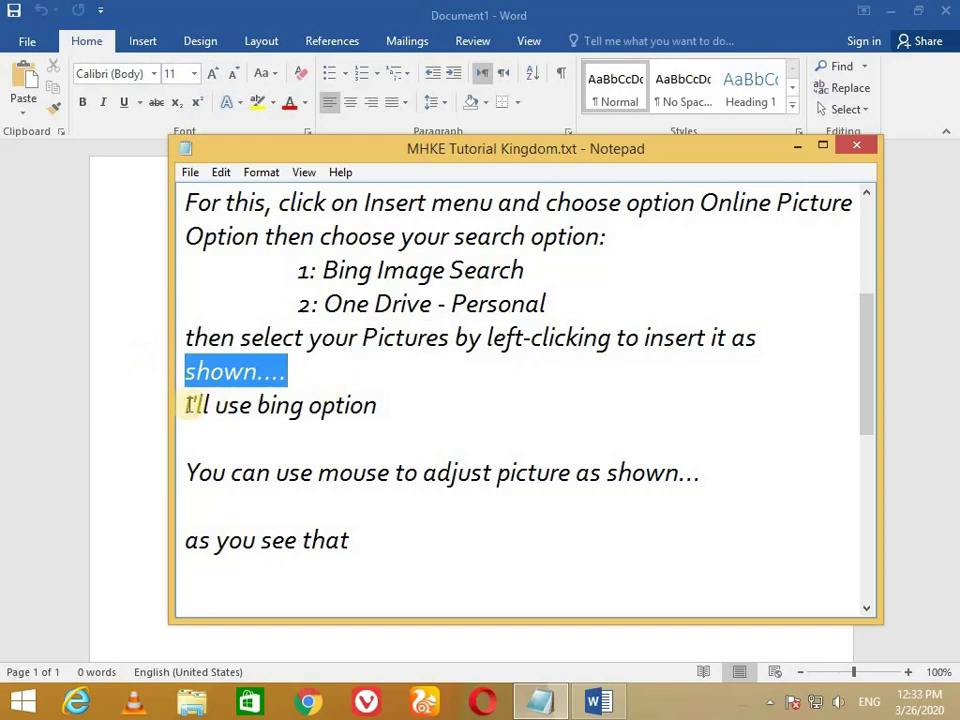
left_click_drag(190, 404, 400, 402)
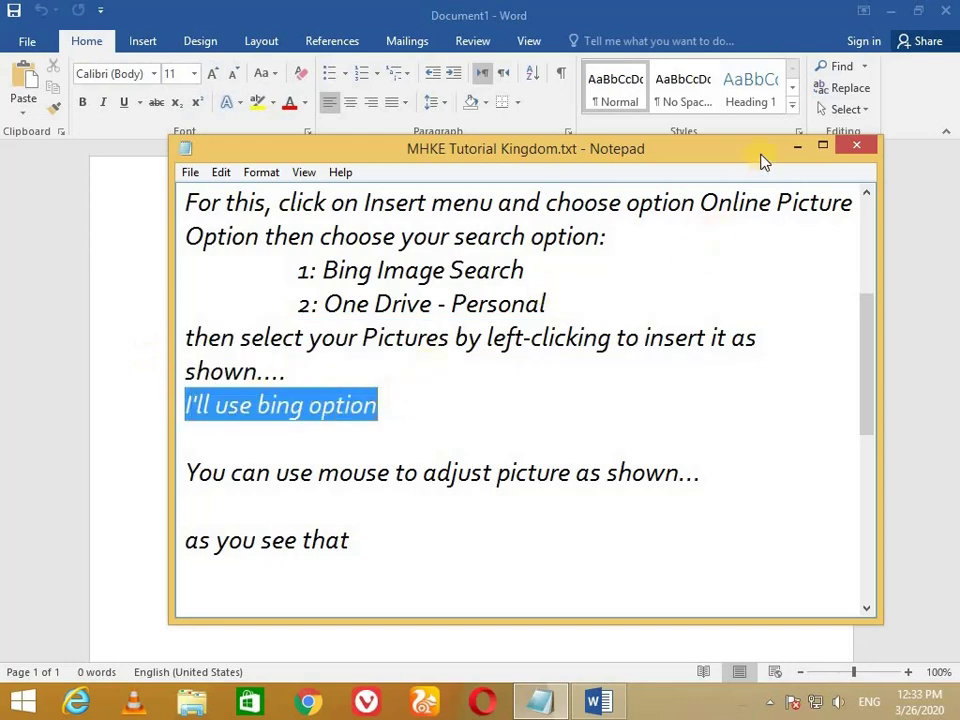
left_click(799, 148)
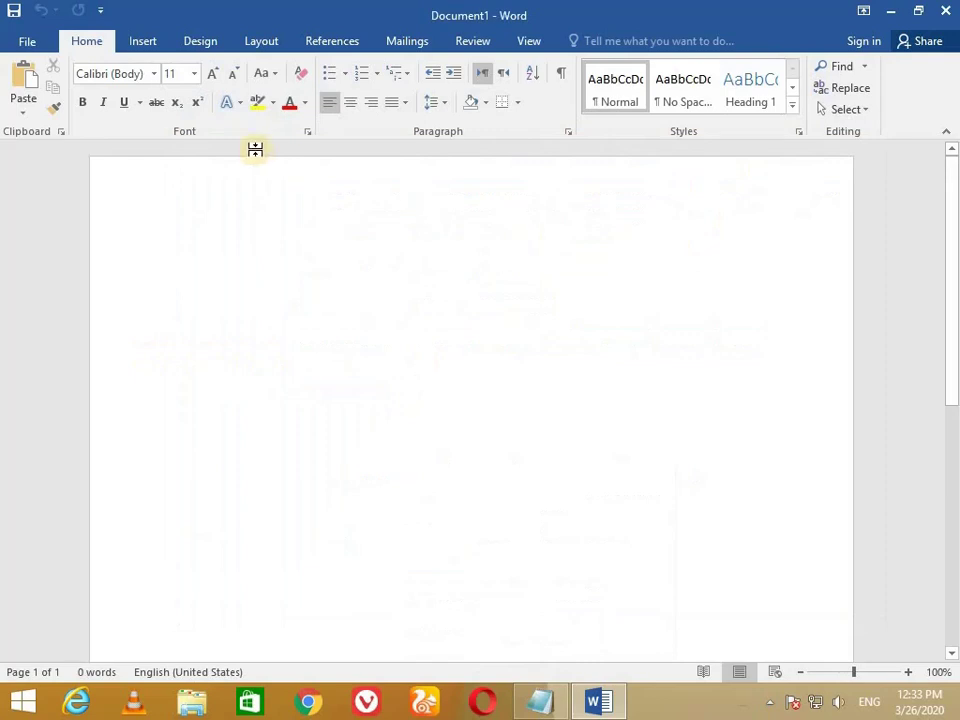
Step: Search Bing for 'Happy' from Insert > Online Pictures
left_click(139, 45)
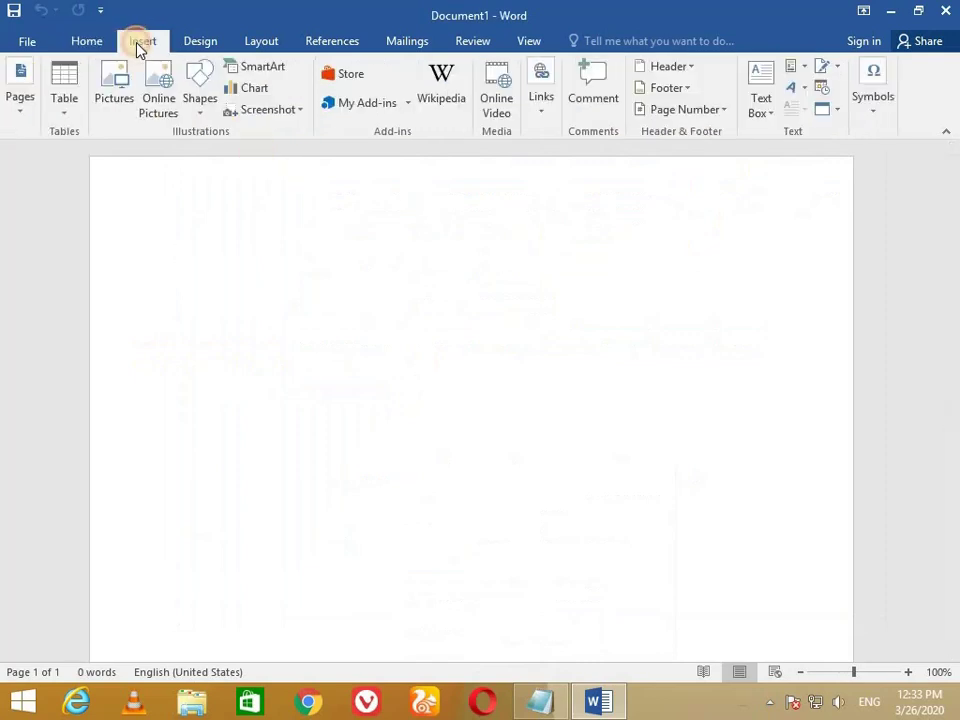
left_click(162, 92)
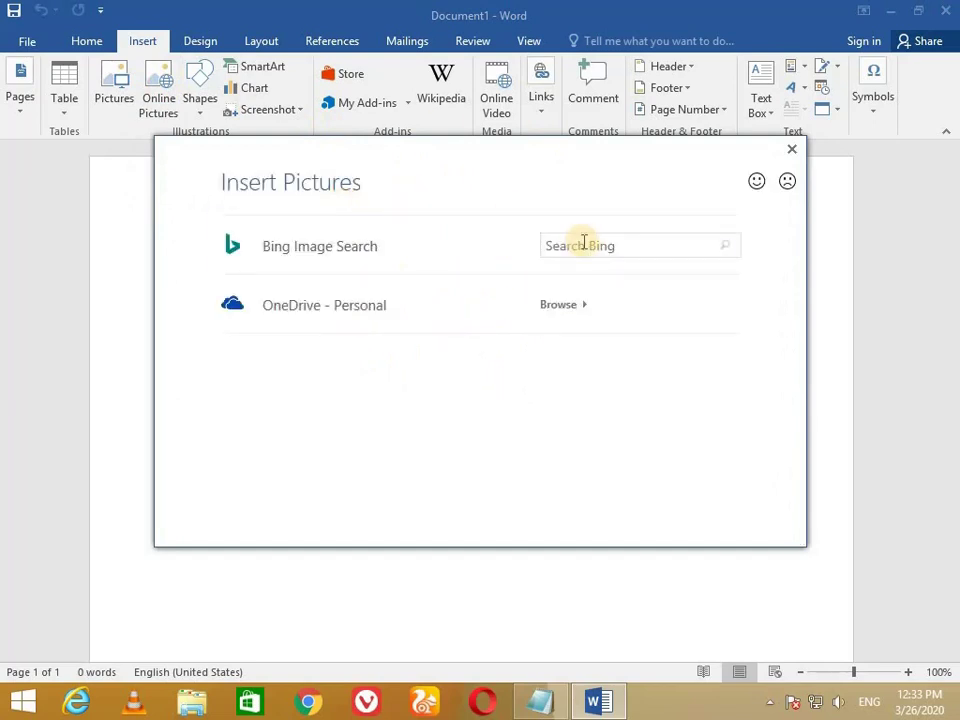
left_click(586, 246)
type("Happy")
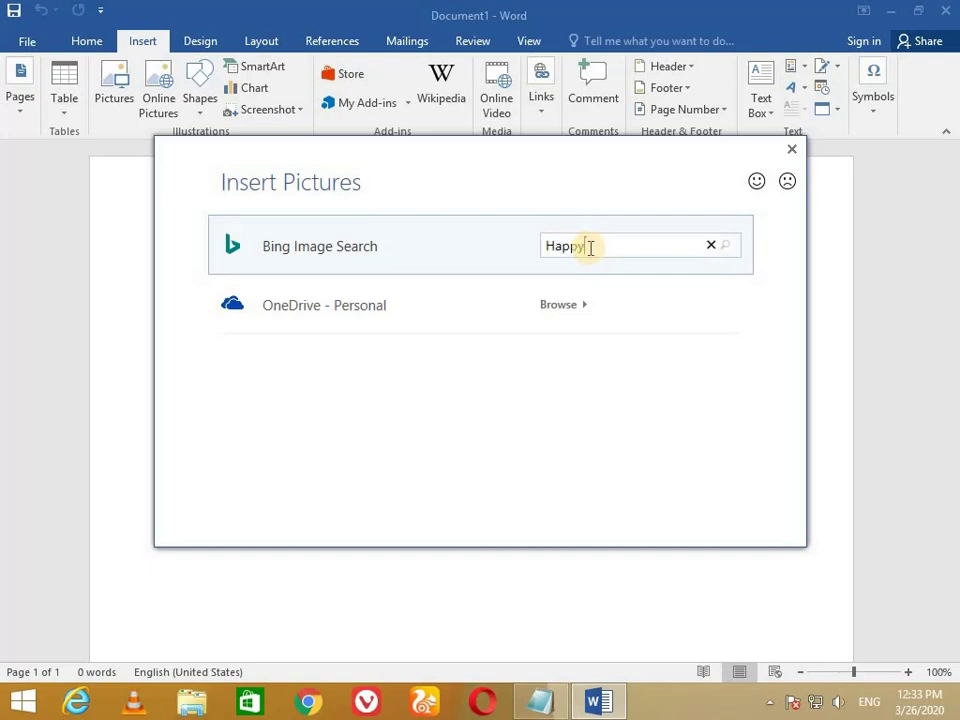
key("Return")
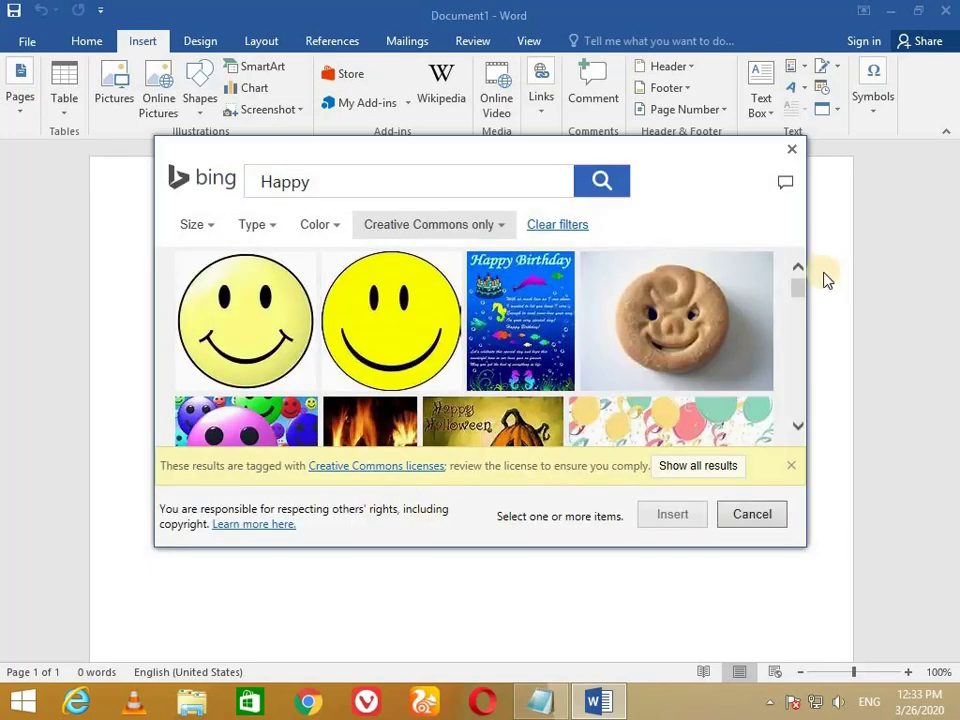
Step: Insert the penguin, red ornaments and Happy Holidays pictures, then switch back to Notepad
mouse_move(800, 290)
left_mouse_down()
mouse_move(810, 328)
mouse_move(812, 300)
left_mouse_up()
left_click(432, 326)
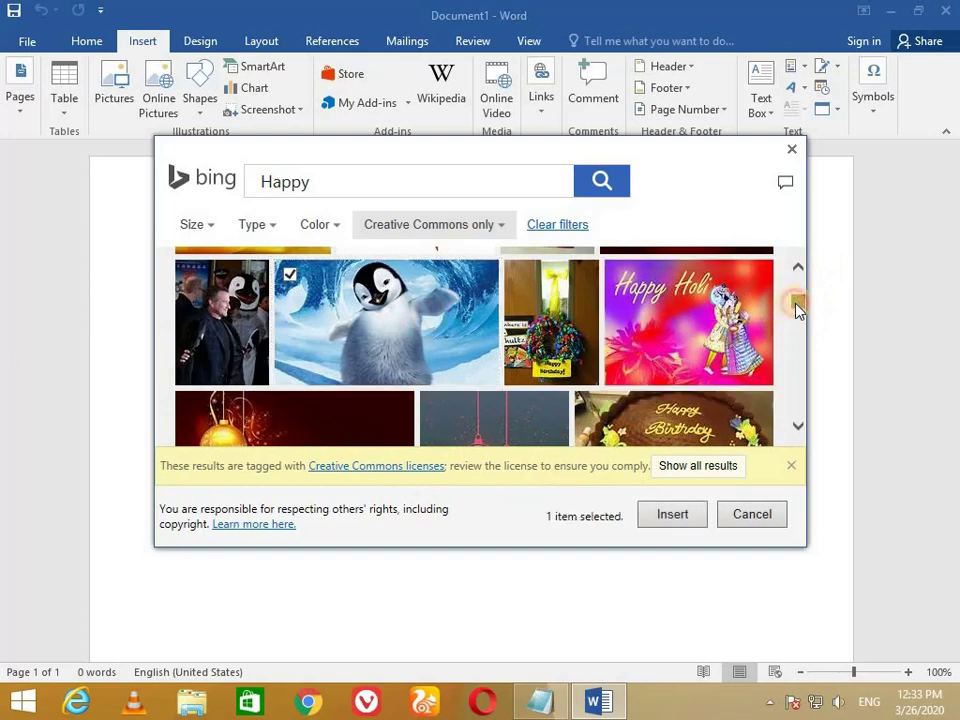
mouse_move(798, 306)
left_mouse_down()
mouse_move(798, 322)
mouse_move(793, 308)
left_mouse_up()
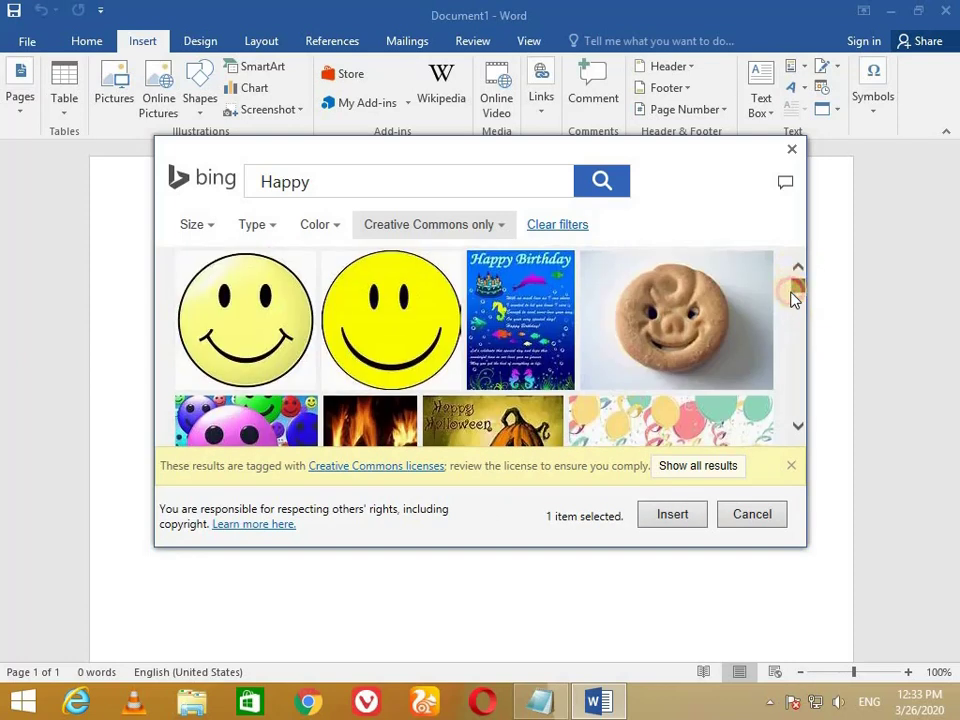
scroll(795, 306, "down", 2)
scroll(795, 306, "down", 2)
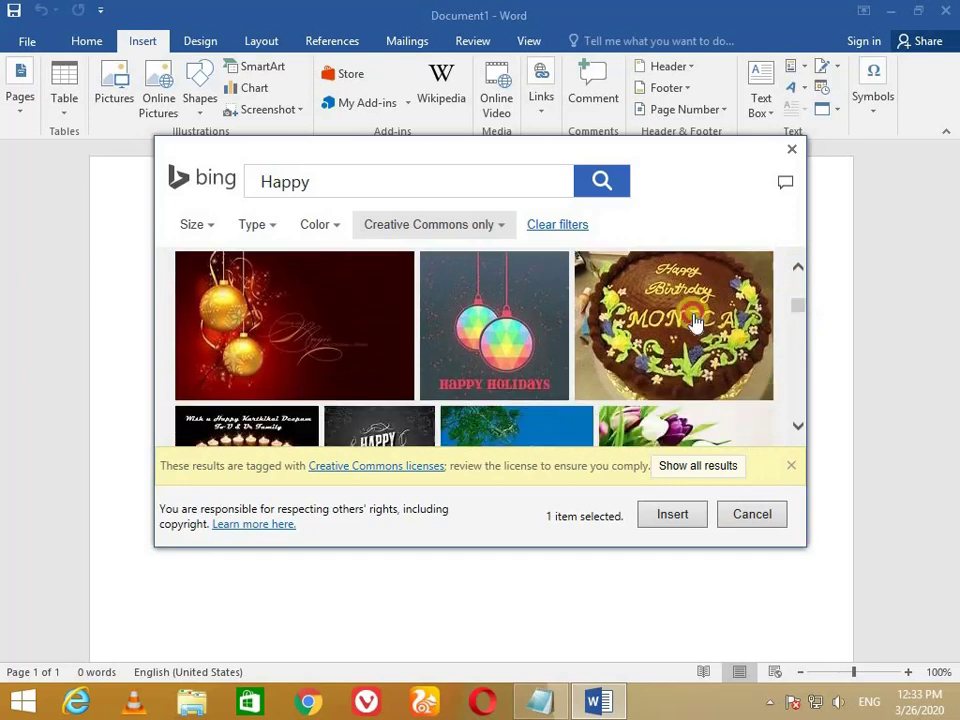
left_click(326, 362)
left_click(514, 348)
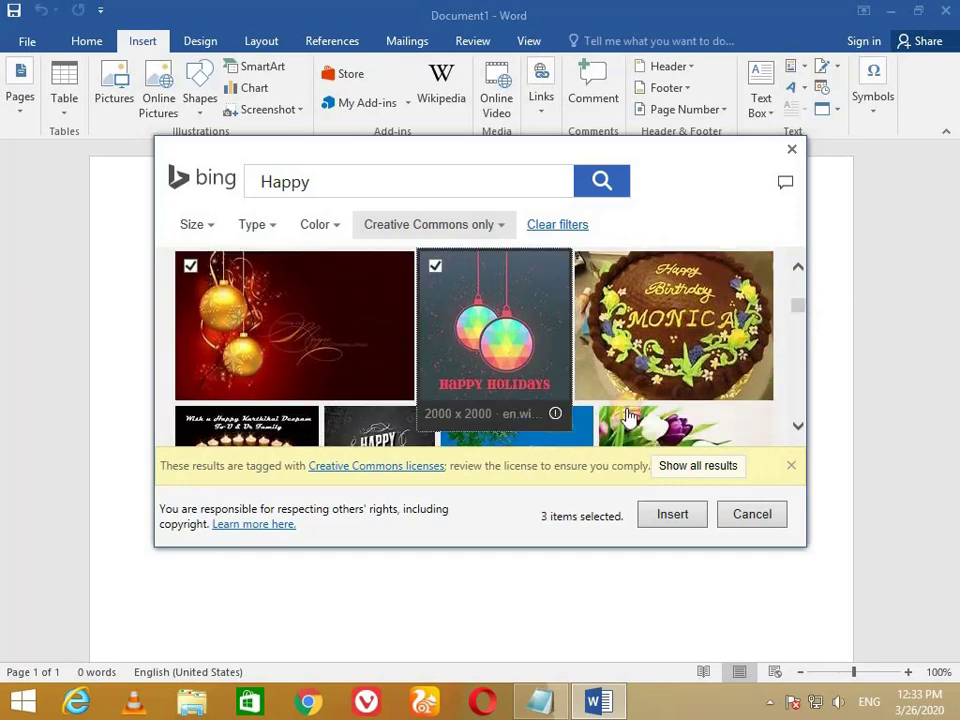
left_click(673, 515)
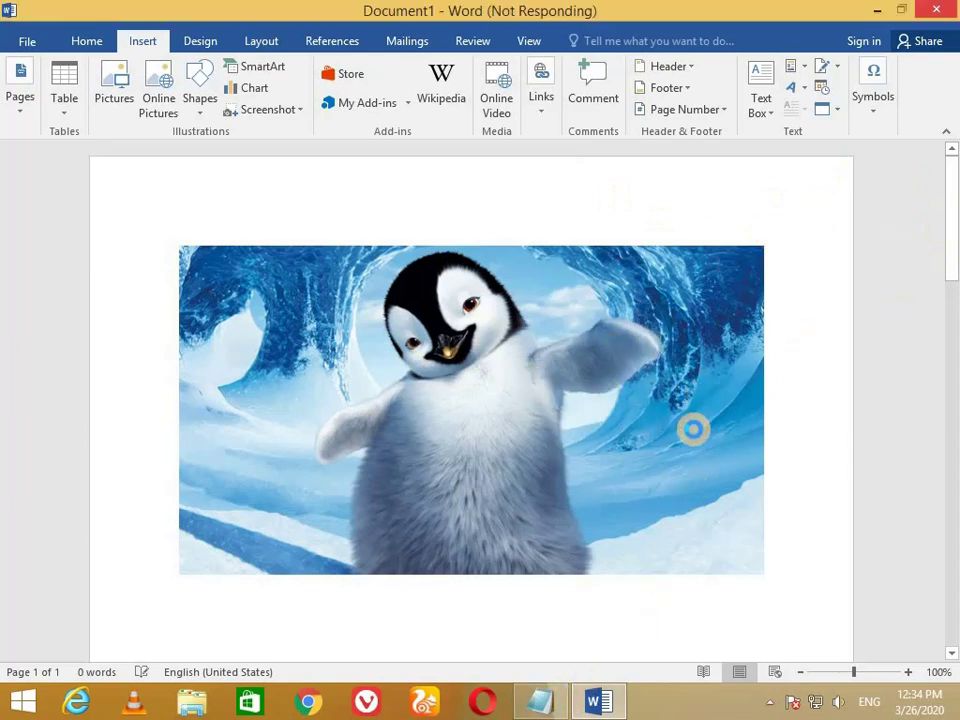
key("alt+Tab")
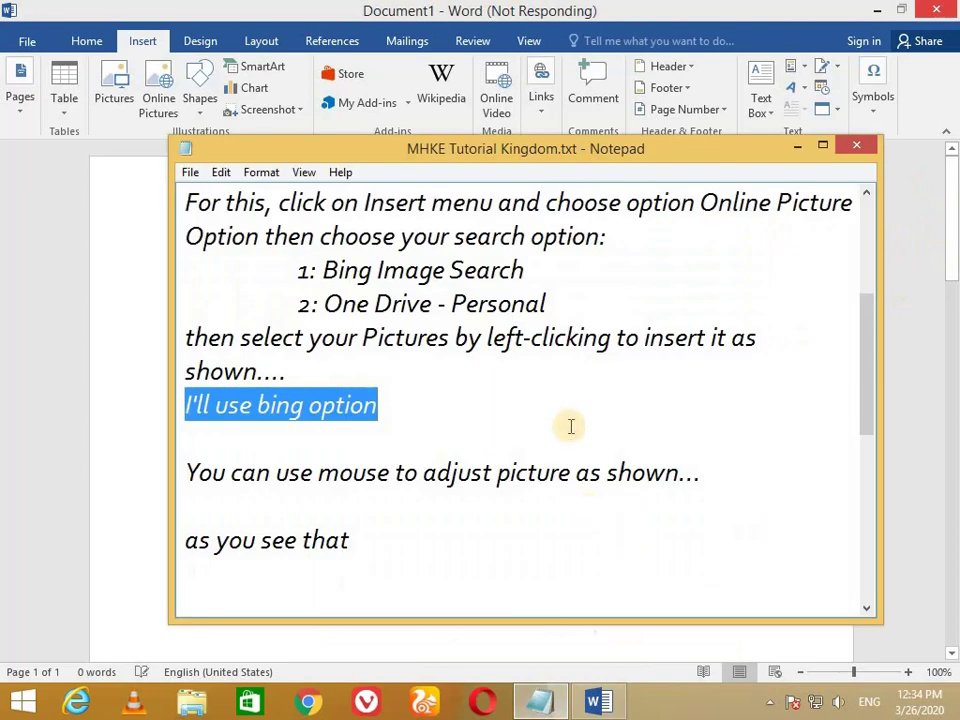
Step: Read the note on adjusting pictures with the mouse, then minimize Notepad
left_click_drag(190, 474, 740, 482)
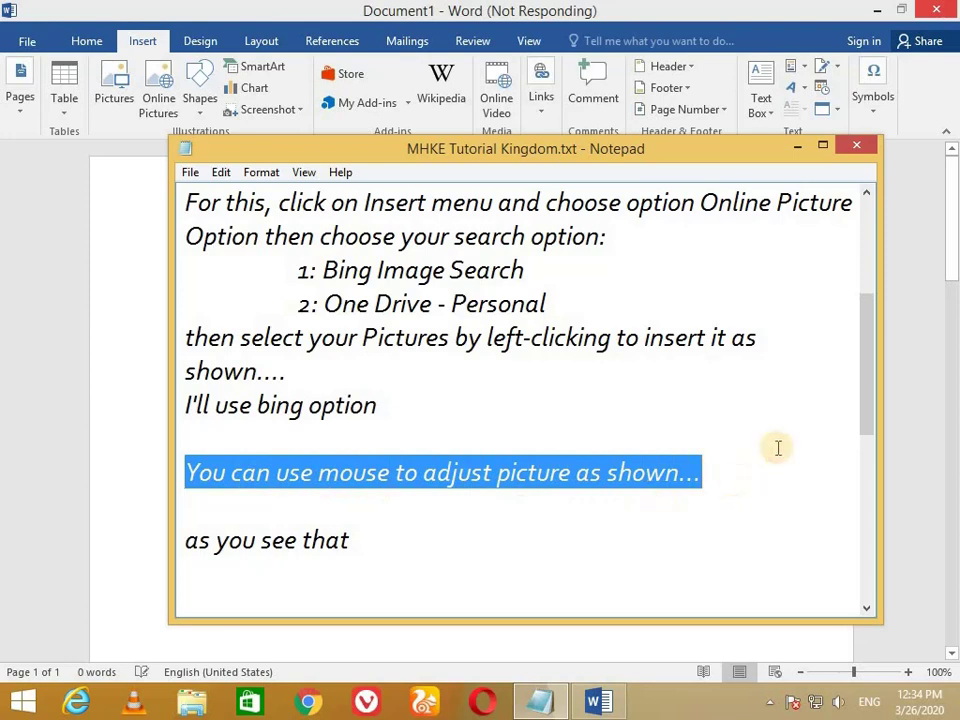
left_click(798, 148)
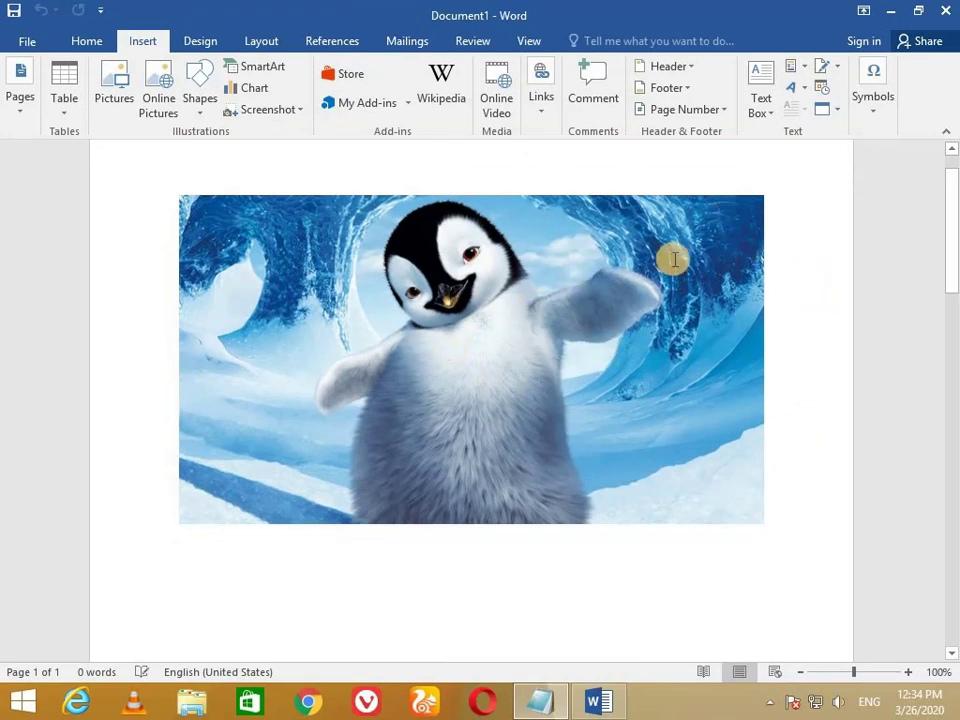
Step: Shrink the penguin picture and resize the Happy Holidays picture to 3.69 inches square
left_click(761, 200)
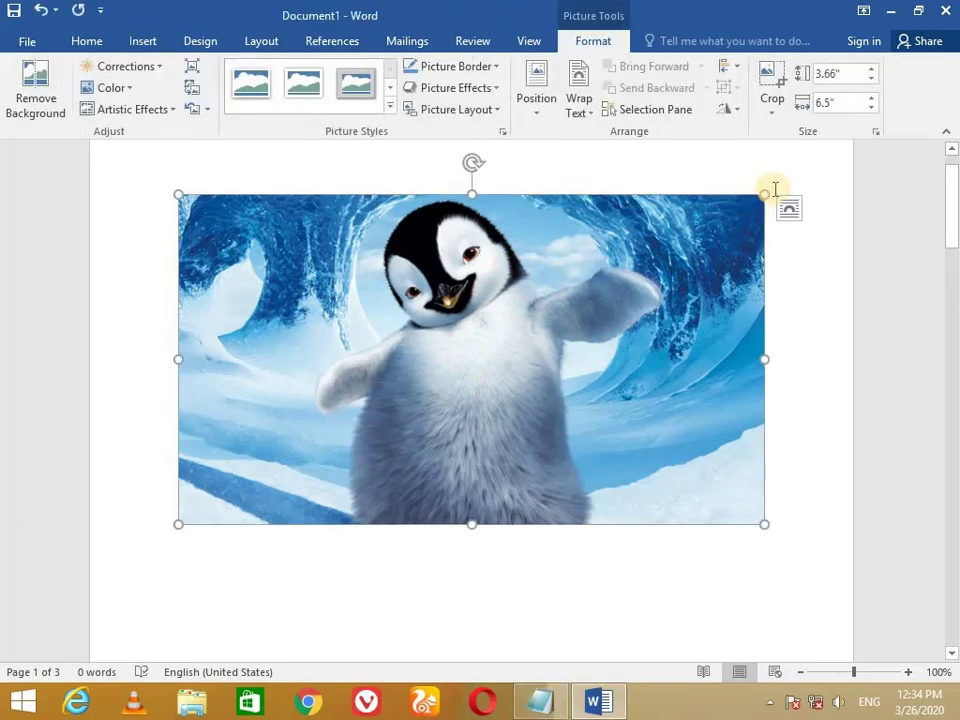
mouse_move(760, 193)
left_mouse_down()
mouse_move(508, 294)
mouse_move(474, 296)
left_mouse_up()
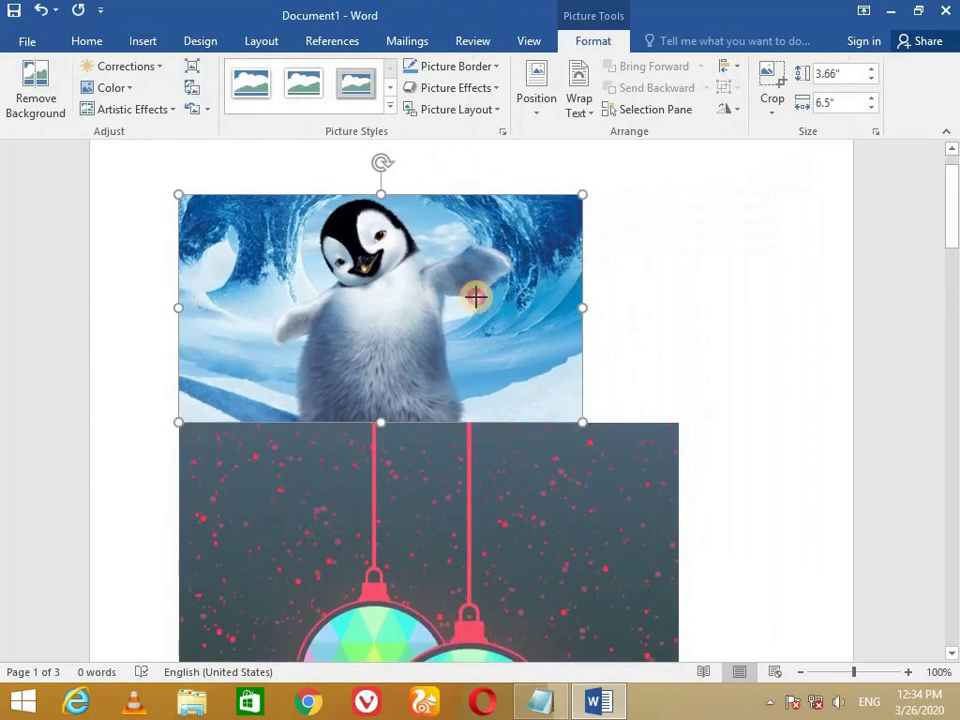
left_click(510, 459)
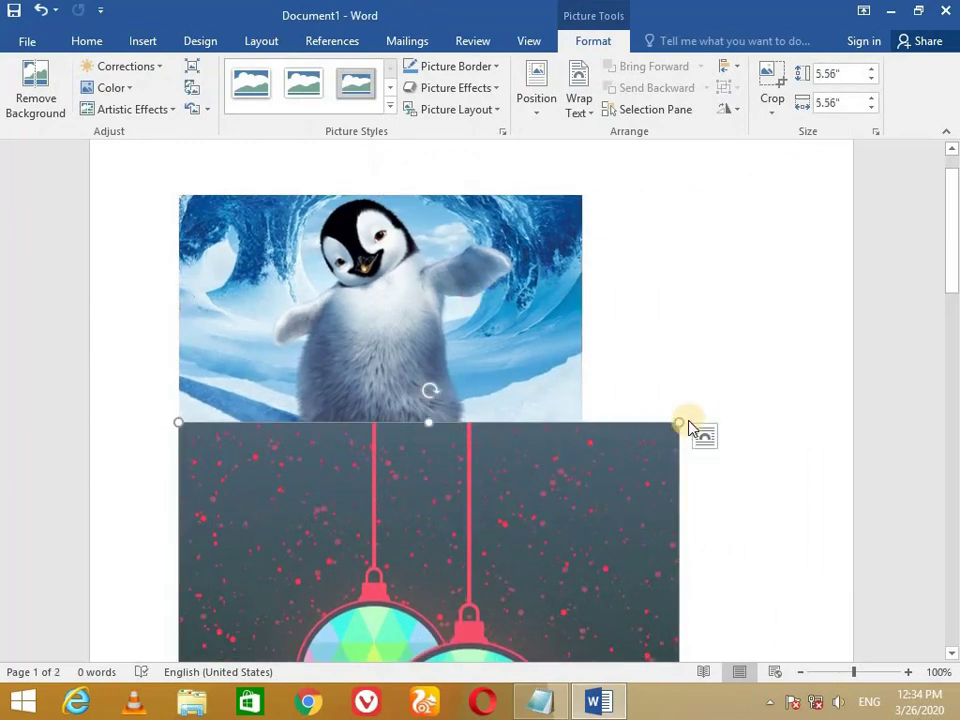
left_click_drag(675, 424, 521, 500)
scroll(530, 460, "down", 5)
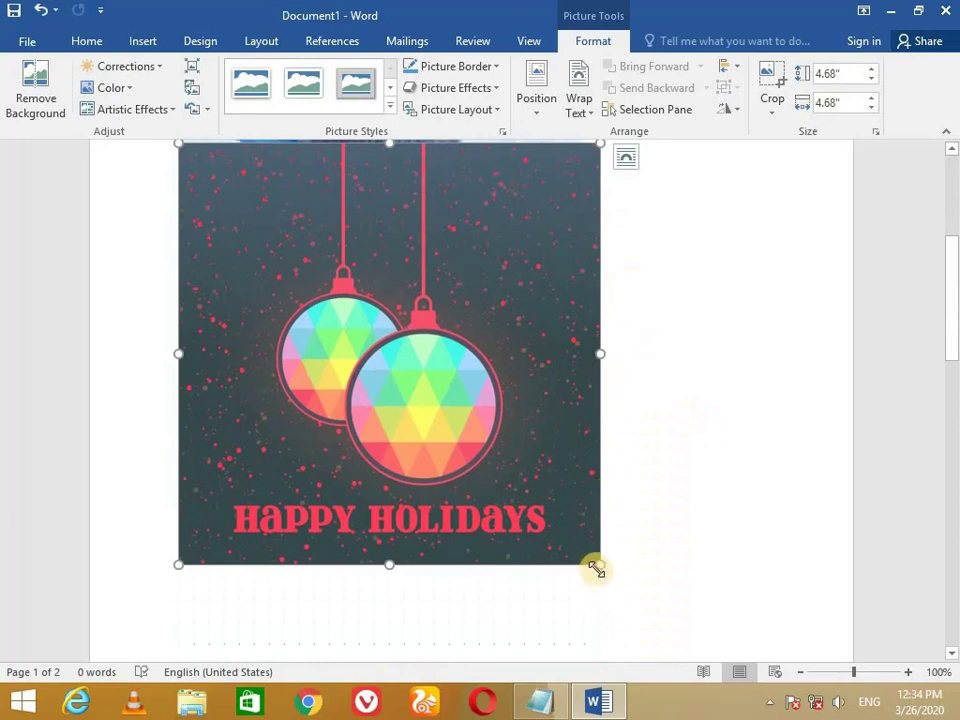
left_click_drag(596, 568, 510, 440)
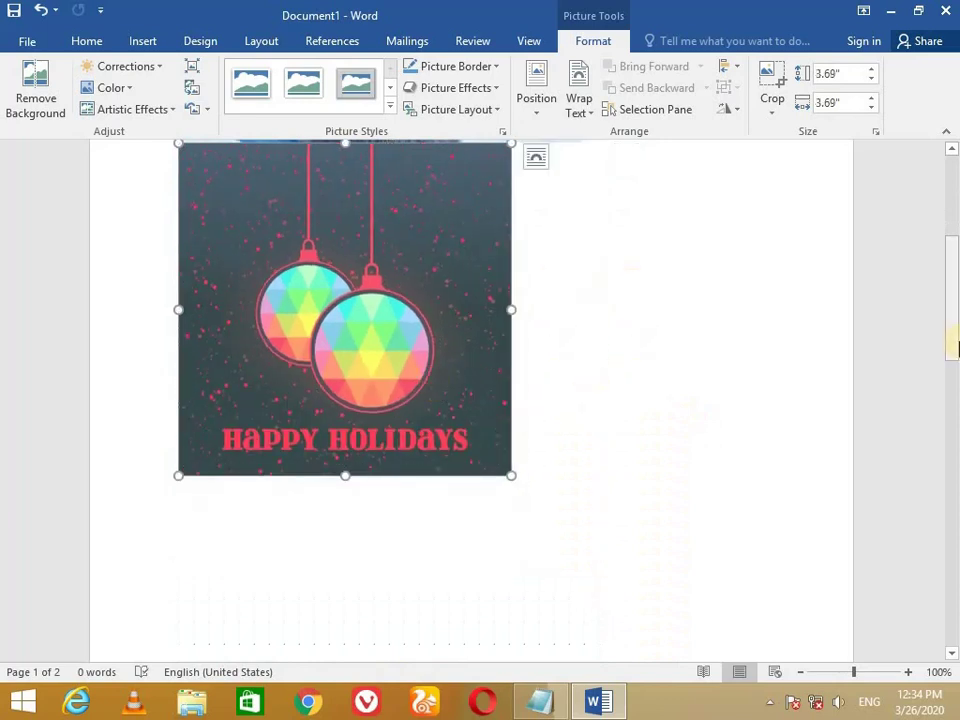
Step: Resize the penguin picture to 1.75 by 3.11 inches
left_click_drag(952, 345, 954, 216)
left_click(538, 279)
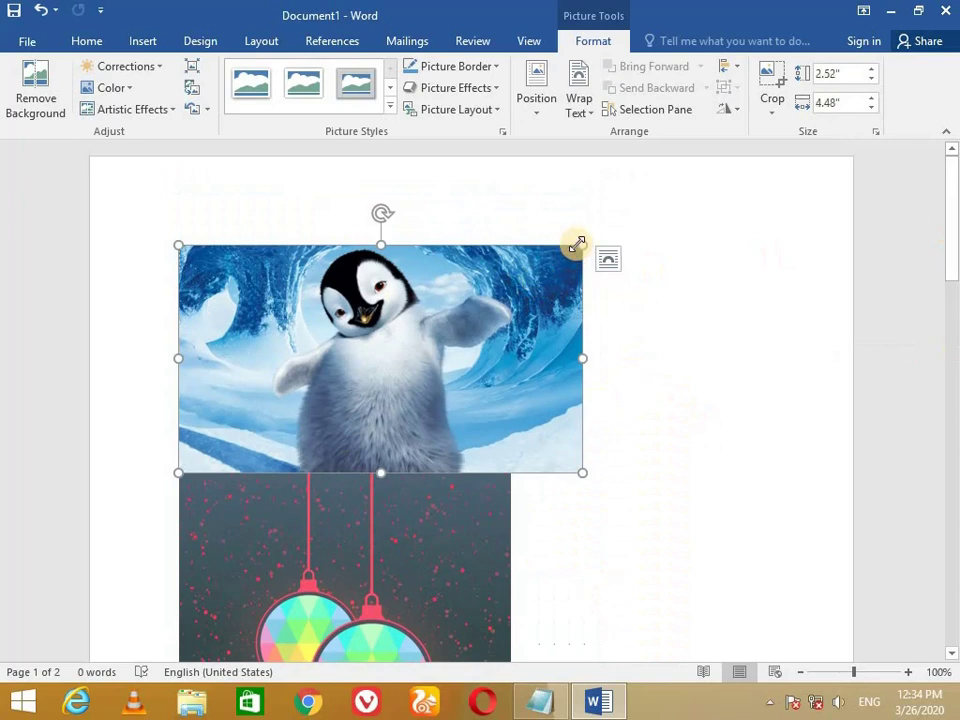
left_click_drag(578, 244, 444, 318)
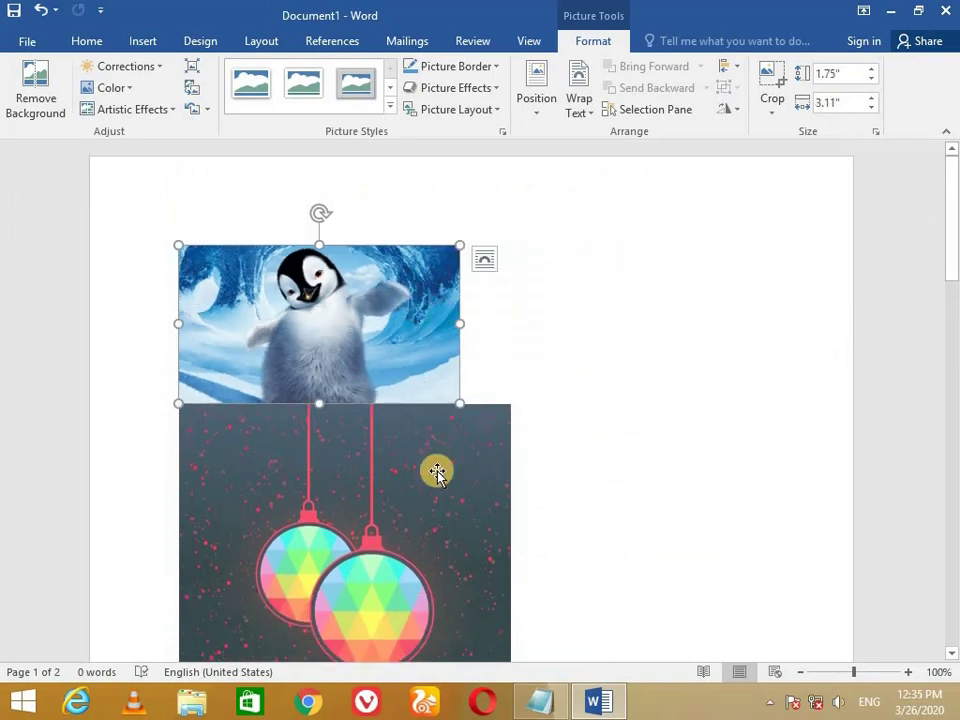
left_click(437, 474)
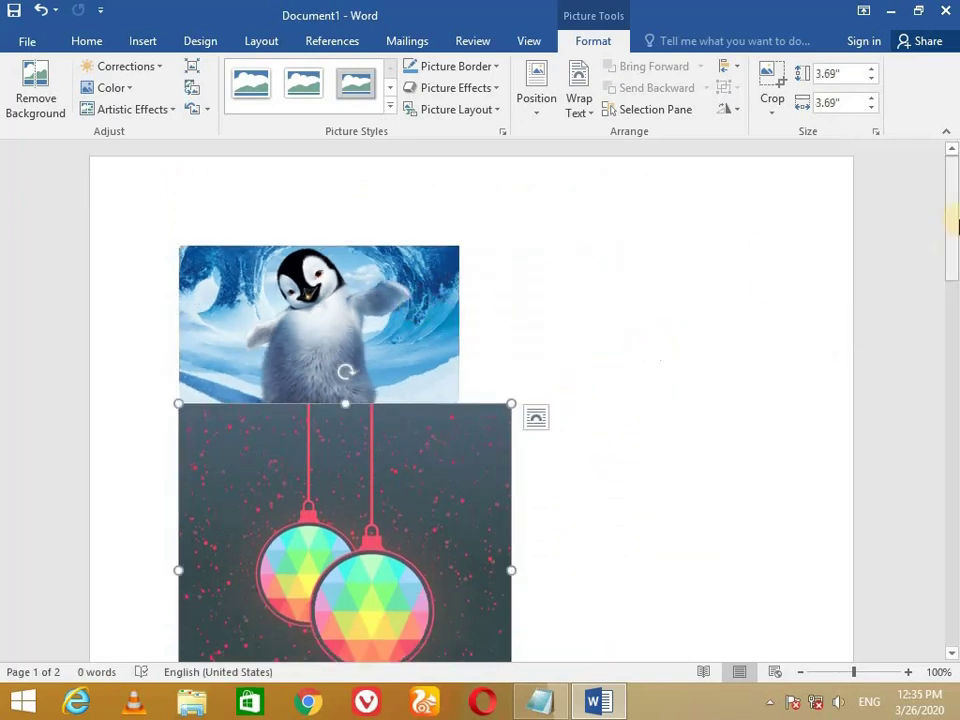
left_click_drag(953, 225, 954, 500)
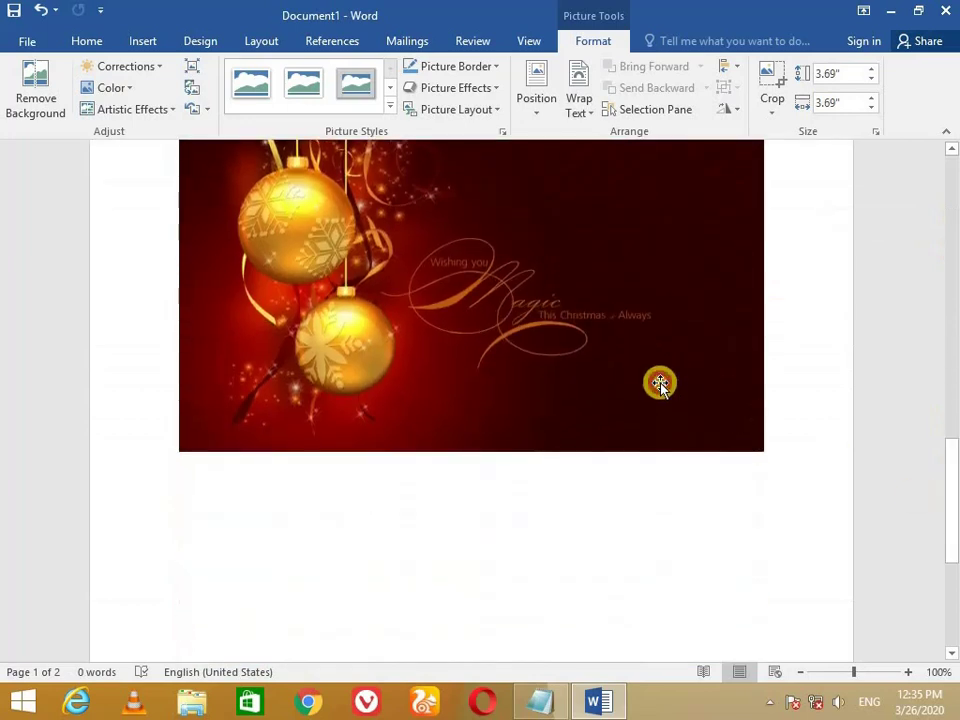
Step: Shrink the red ornaments picture to 2.25 by 3.59 inches and move it onto page 1
left_click(659, 384)
left_click_drag(763, 451, 503, 250)
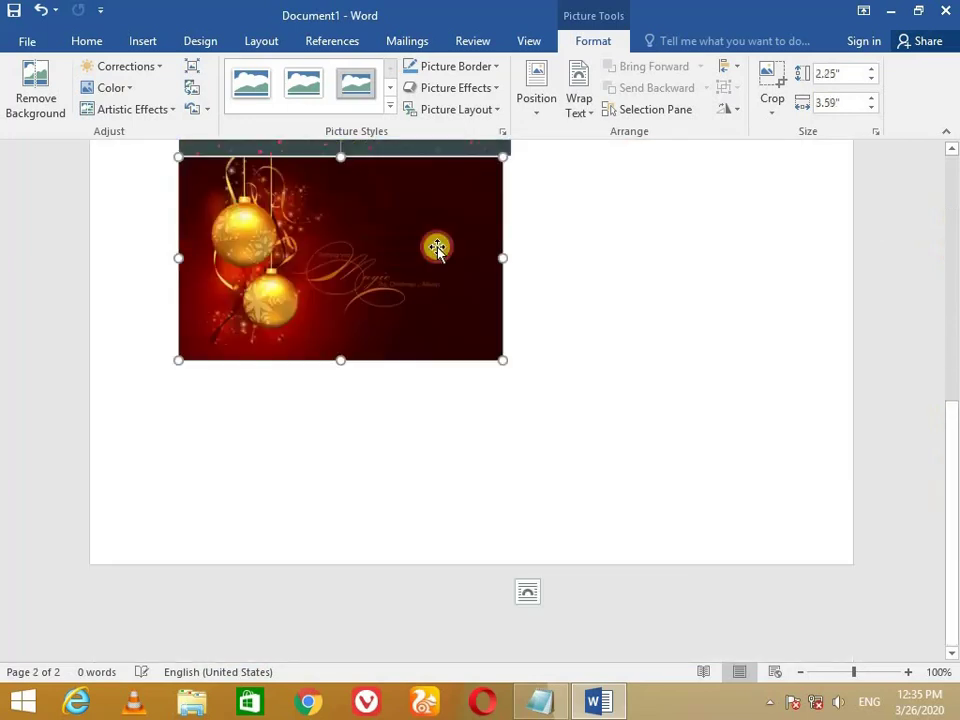
left_click_drag(441, 388, 620, 330)
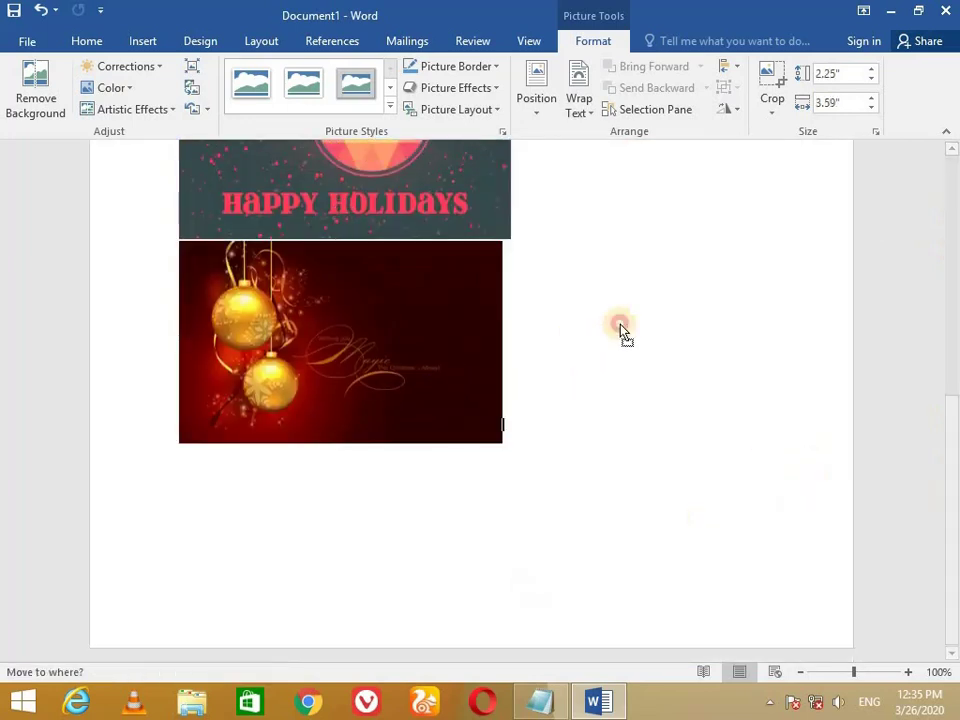
left_click_drag(660, 237, 662, 240)
Step: Place the Happy Holidays picture beside the penguin
left_click_drag(955, 330, 955, 258)
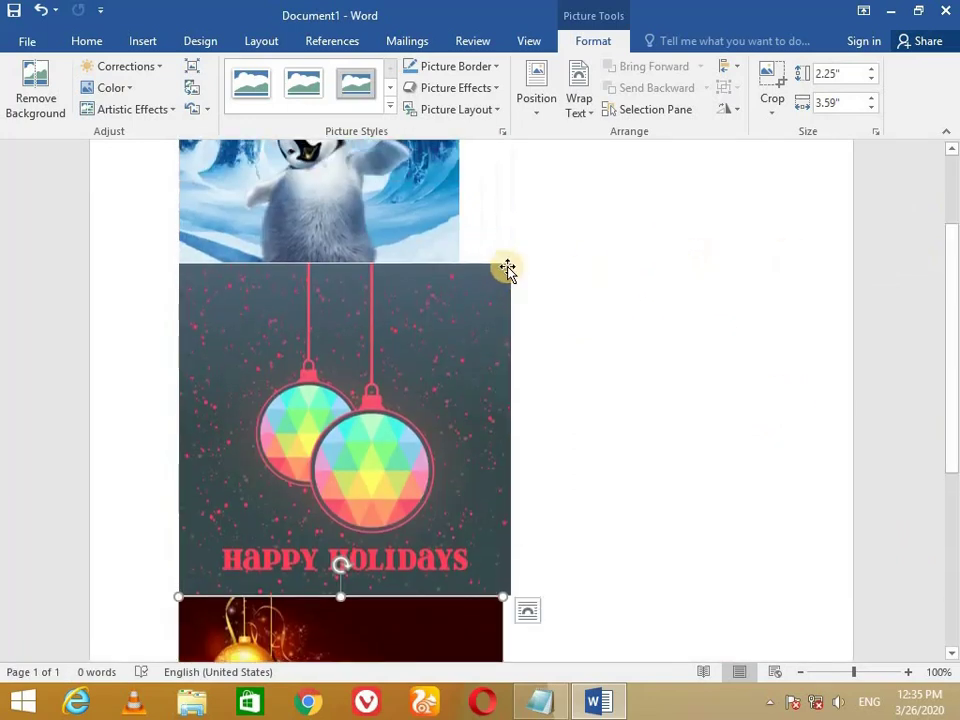
left_click(507, 268)
mouse_move(392, 317)
left_mouse_down()
mouse_move(289, 354)
mouse_move(383, 283)
mouse_move(186, 392)
left_mouse_up()
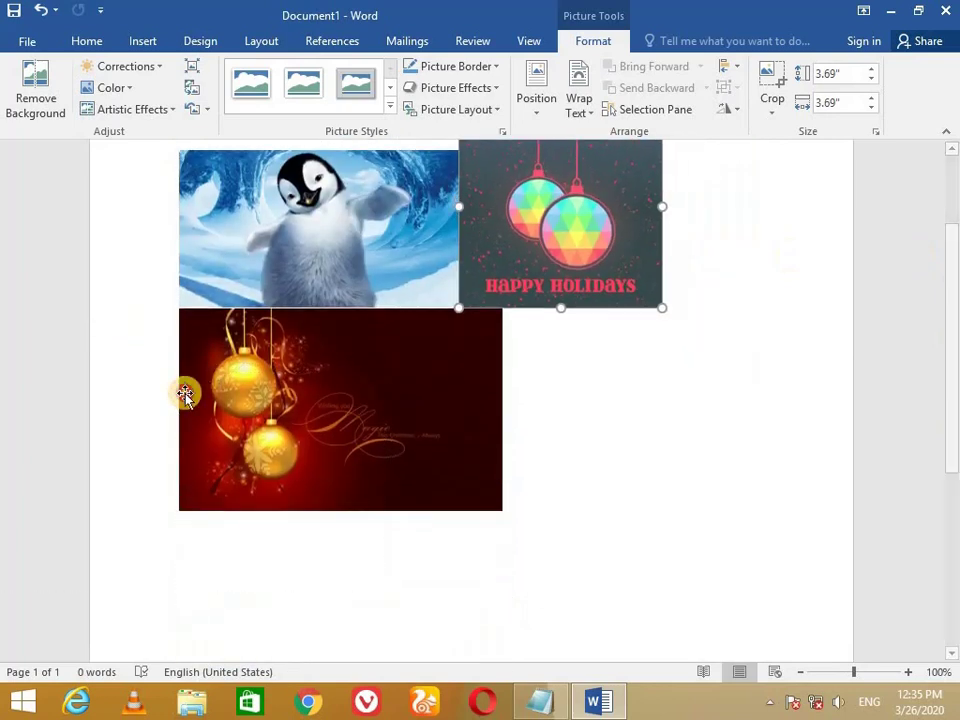
Step: Give the penguin and Happy Holidays pictures white frames and the red ornaments a beveled white frame
left_click(416, 215)
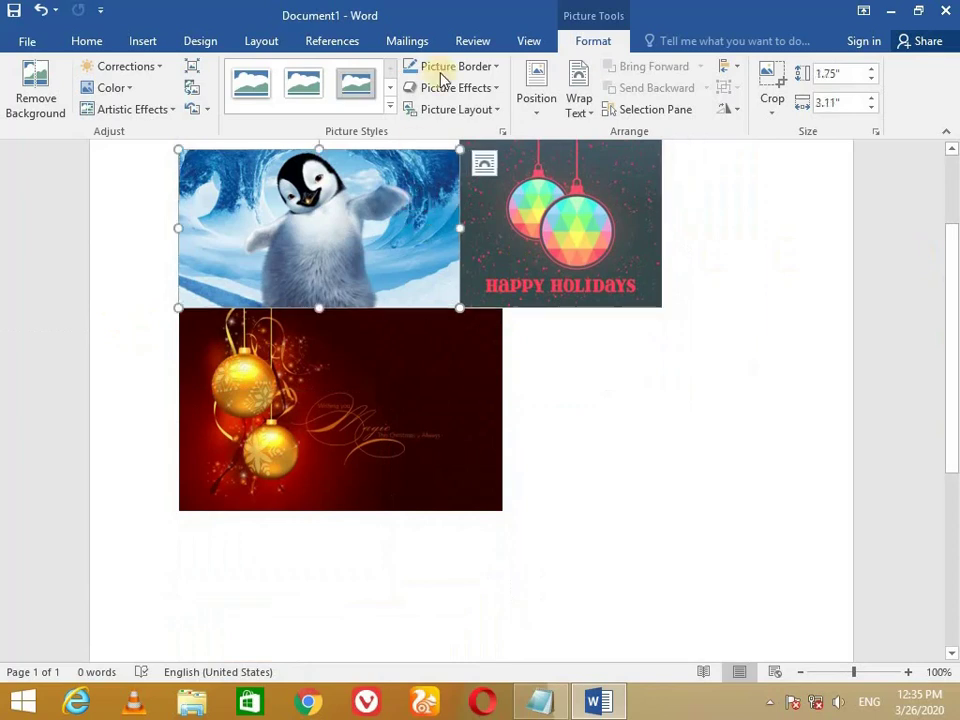
left_click(354, 84)
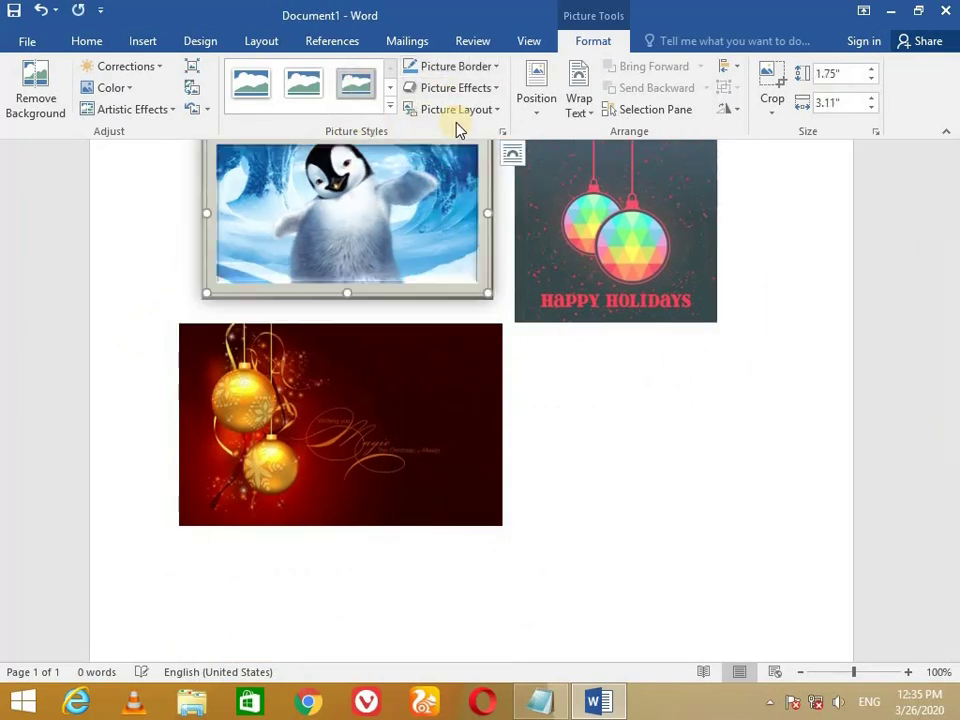
left_click(611, 224)
left_click(250, 88)
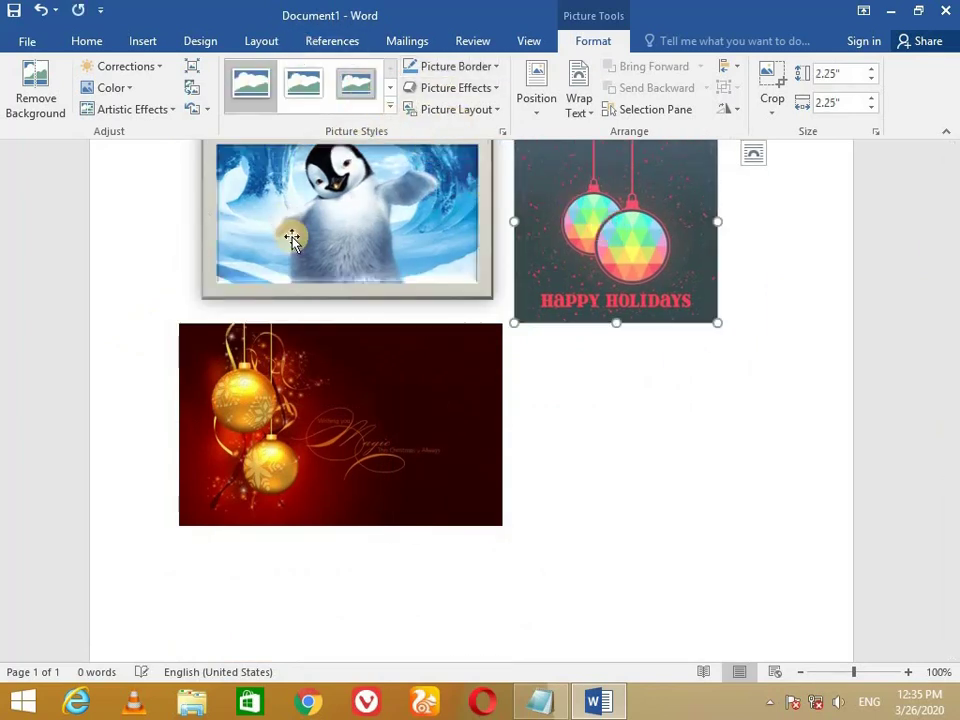
left_click(332, 471)
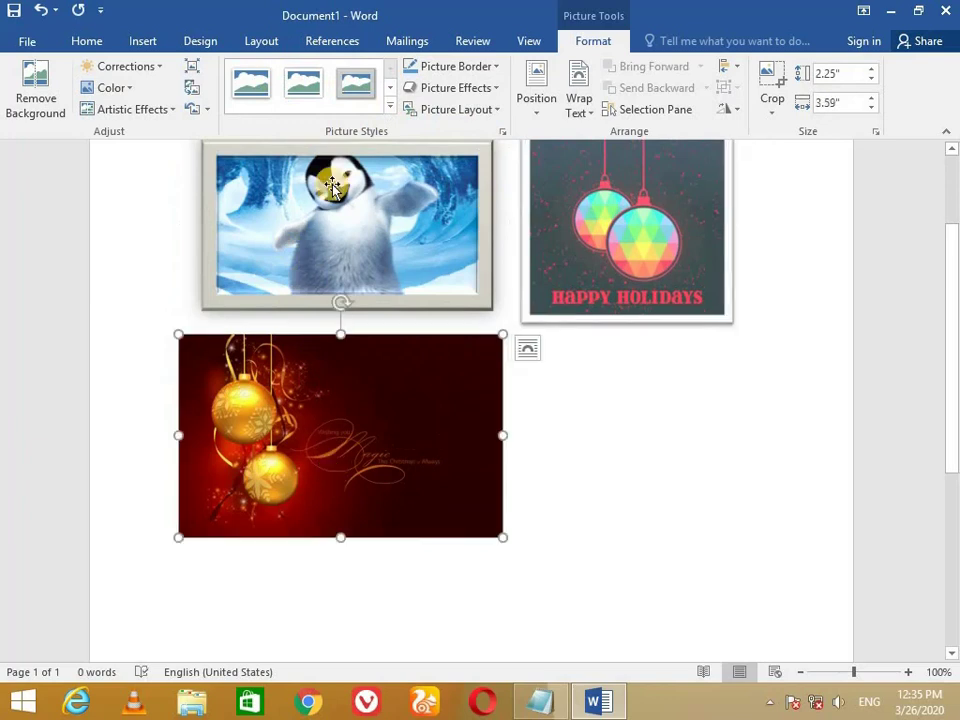
left_click(355, 84)
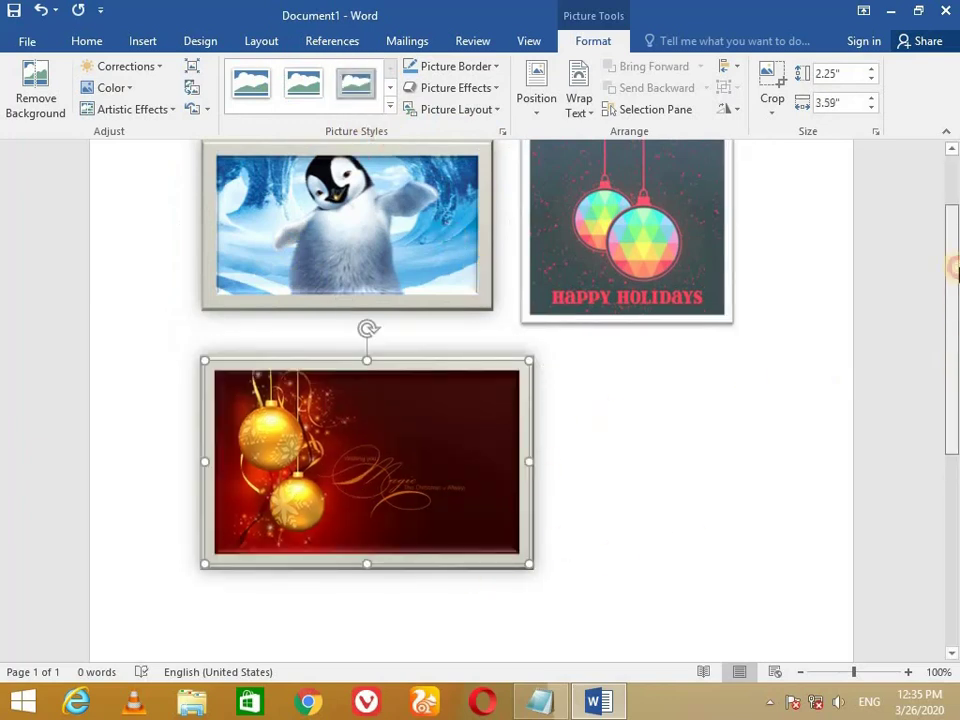
scroll(950, 281, "up", 3)
scroll(952, 300, "down", 5)
scroll(953, 313, "up", 3)
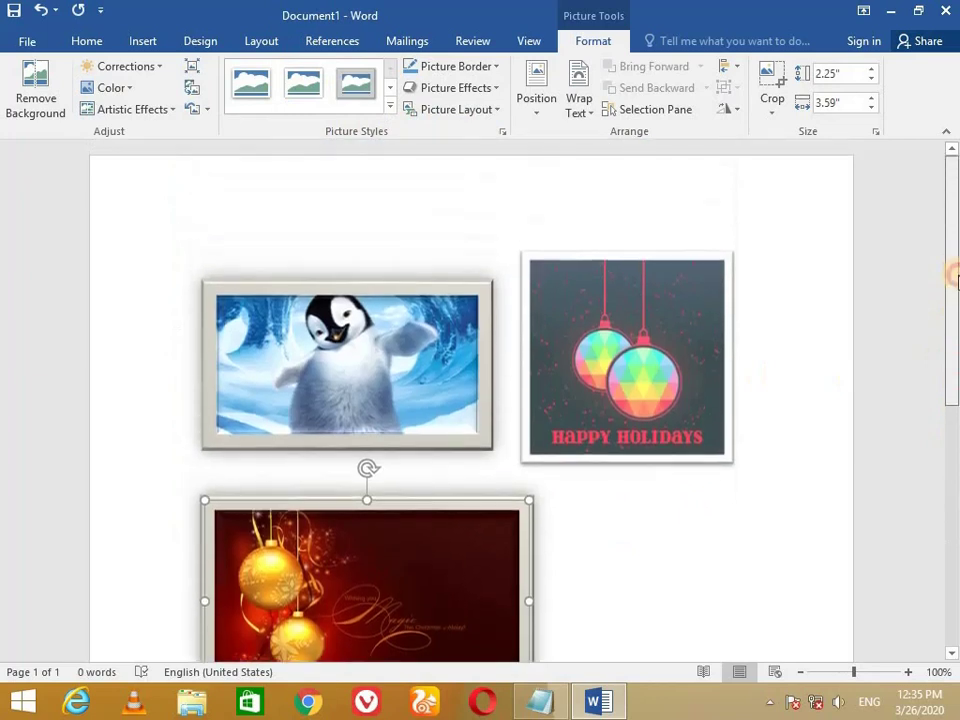
scroll(953, 272, "down", 3)
scroll(953, 407, "up", 2)
scroll(953, 250, "up", 2)
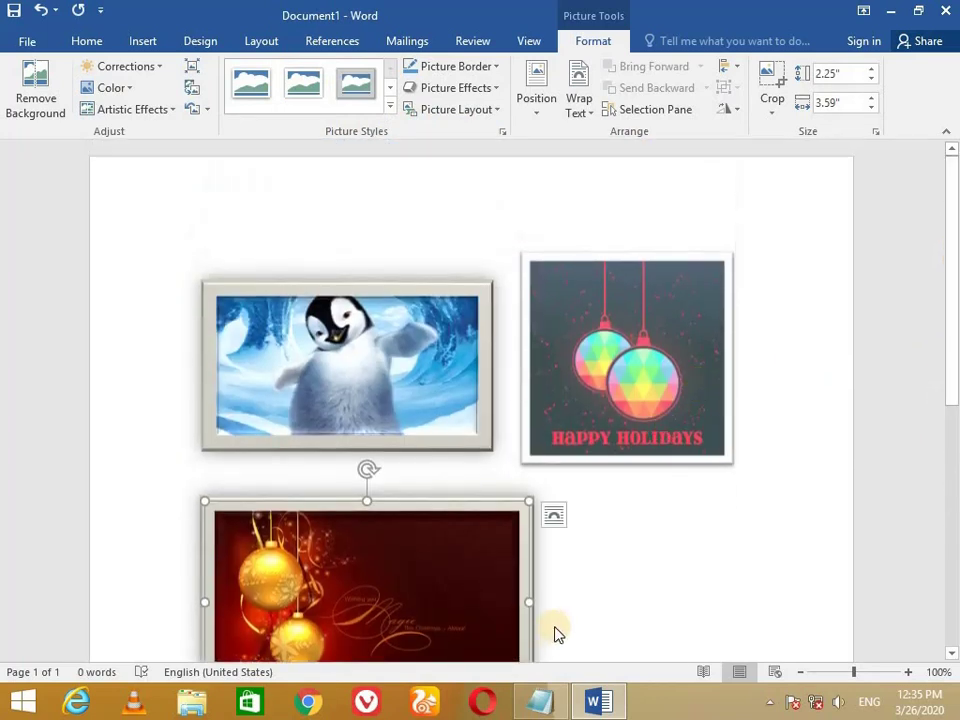
Step: Bring the notes to the front and read the lines about other properties and Lesson 6
left_click(540, 702)
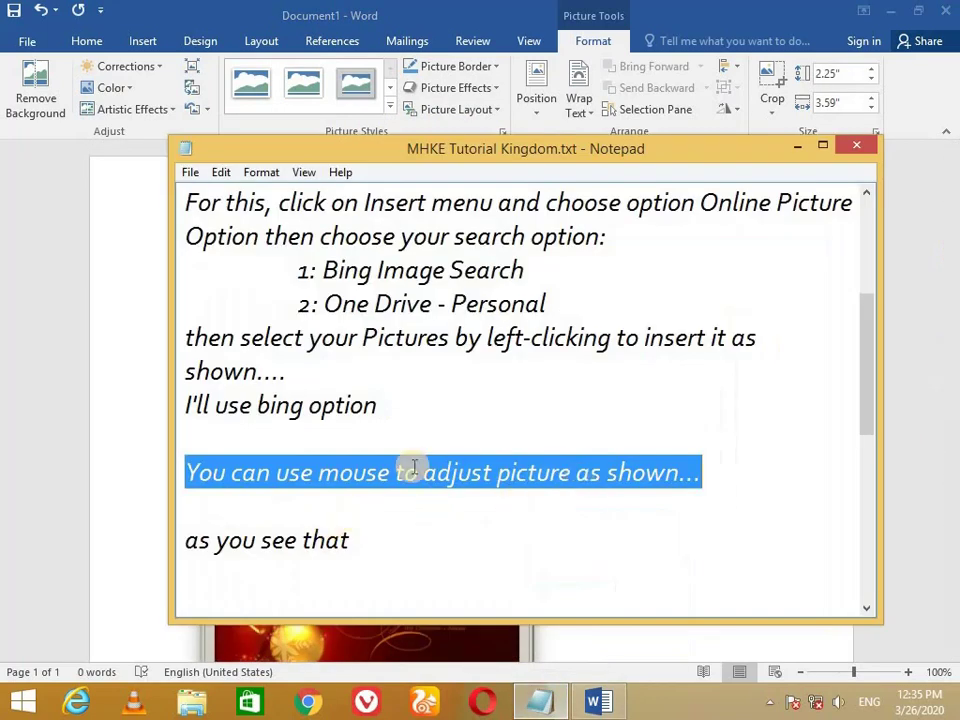
left_click_drag(186, 540, 379, 537)
left_click_drag(868, 378, 864, 452)
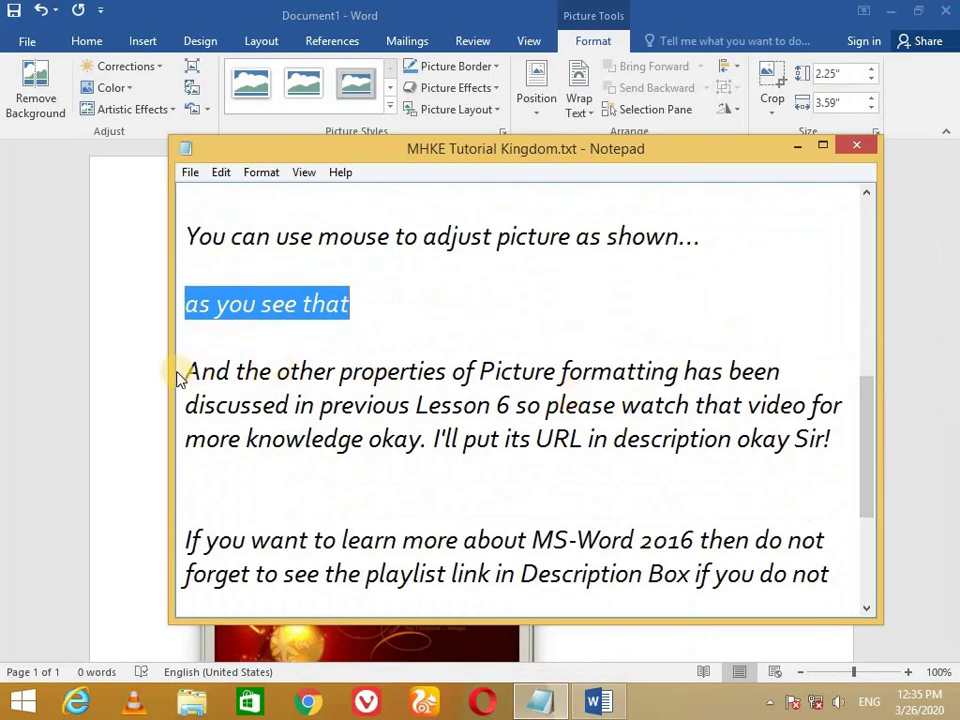
left_click_drag(183, 372, 279, 392)
left_click_drag(185, 372, 808, 378)
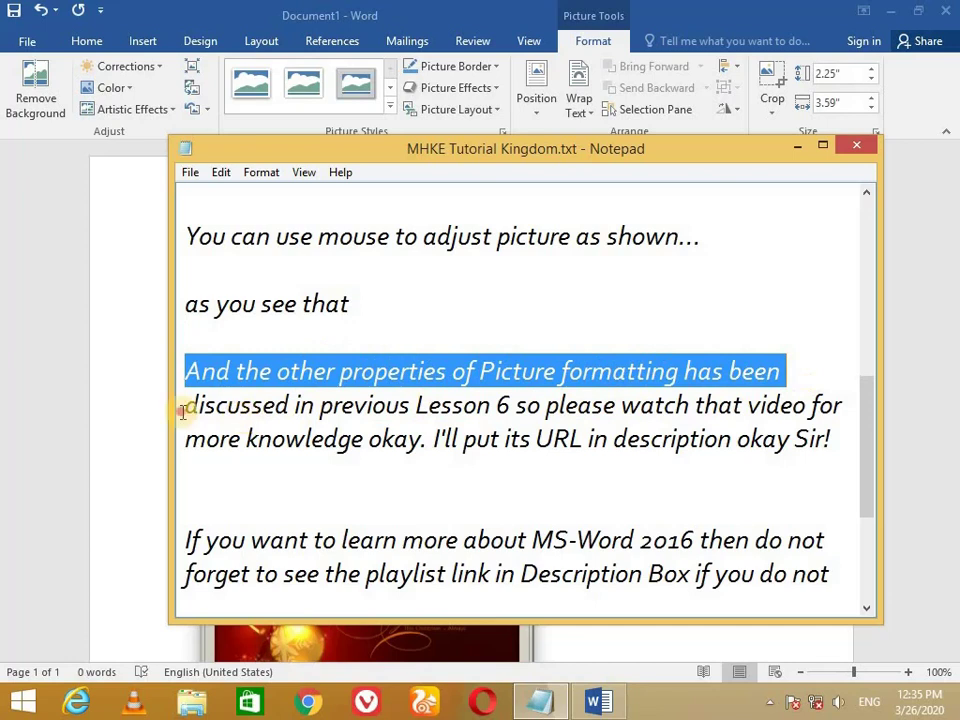
left_click_drag(183, 410, 842, 405)
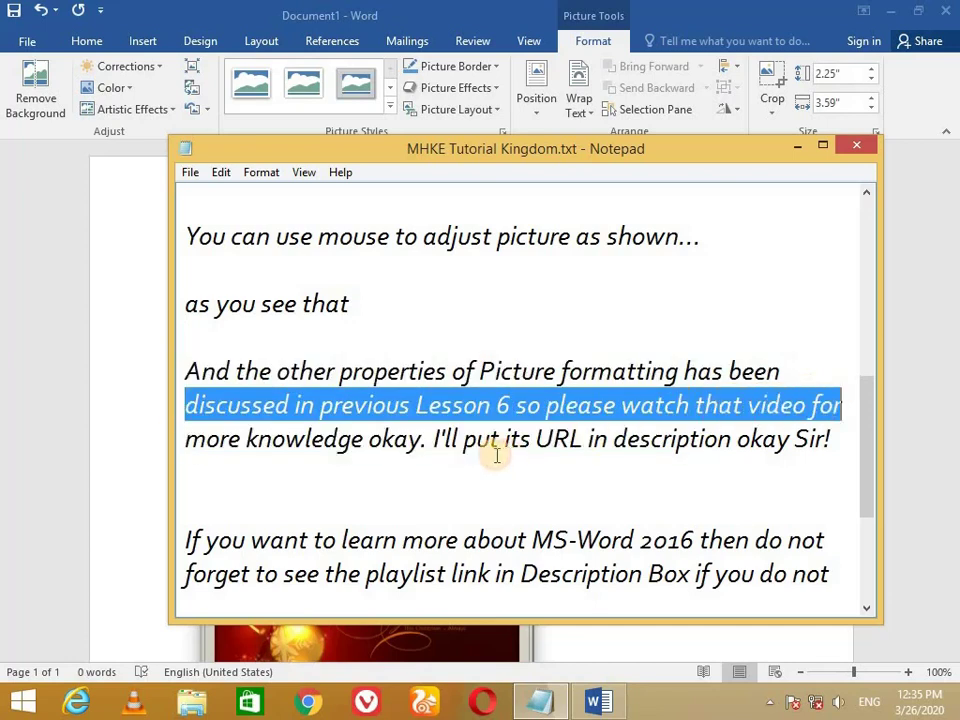
Step: Read the lines about gaining more knowledge and finding the playlist page on the channel
left_click_drag(184, 440, 620, 445)
mouse_move(711, 441)
left_mouse_down()
mouse_move(826, 443)
mouse_move(868, 463)
left_mouse_up()
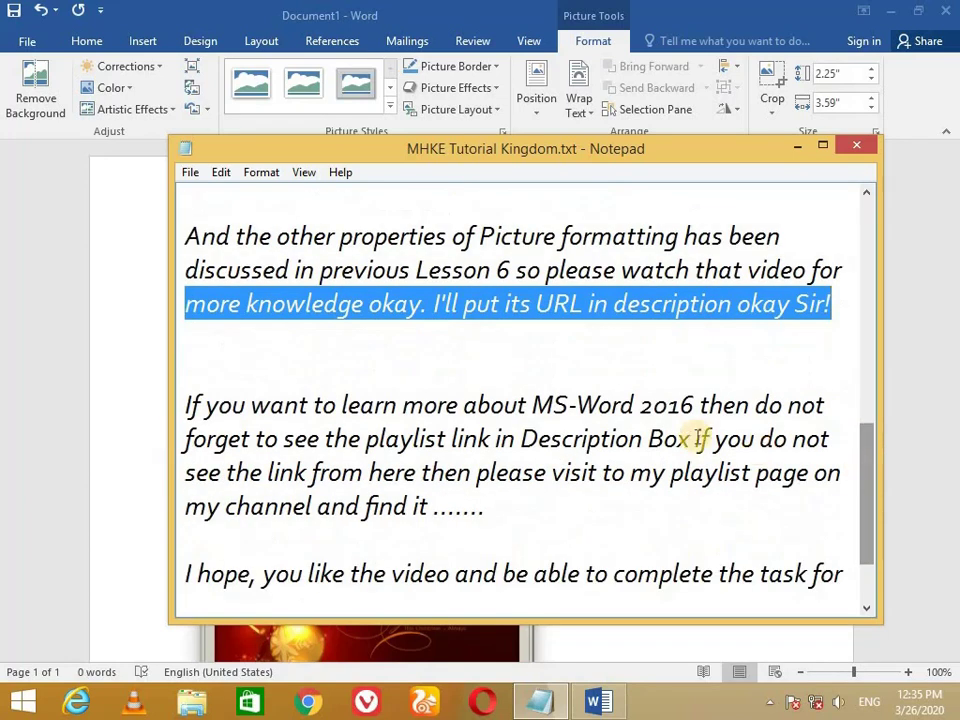
mouse_move(186, 404)
left_mouse_down()
mouse_move(424, 406)
mouse_move(536, 433)
mouse_move(836, 430)
left_mouse_up()
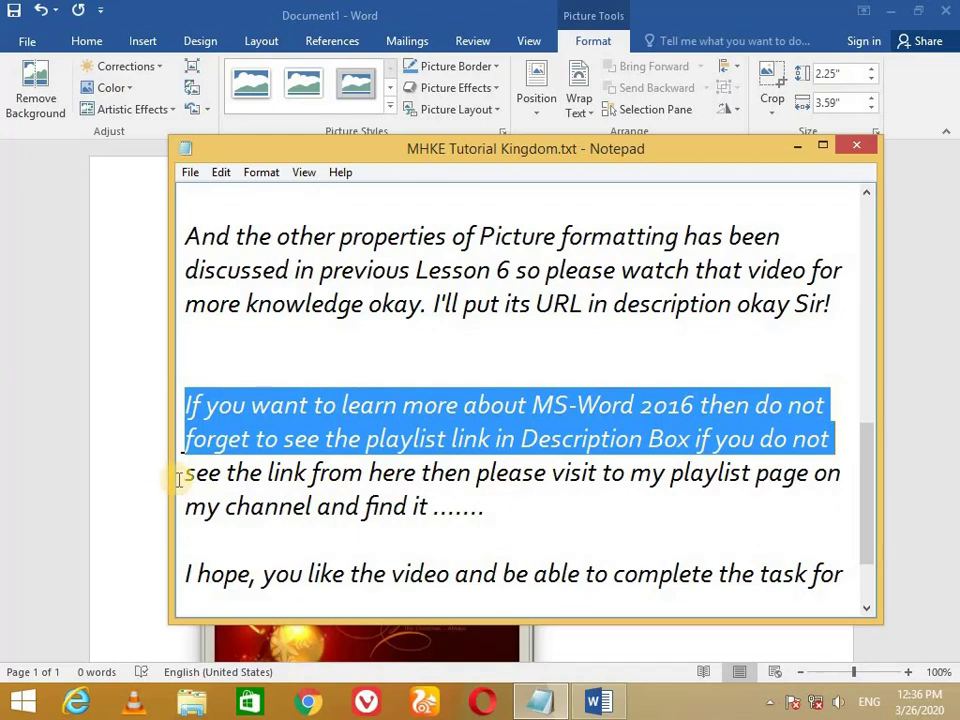
left_click_drag(182, 476, 902, 482)
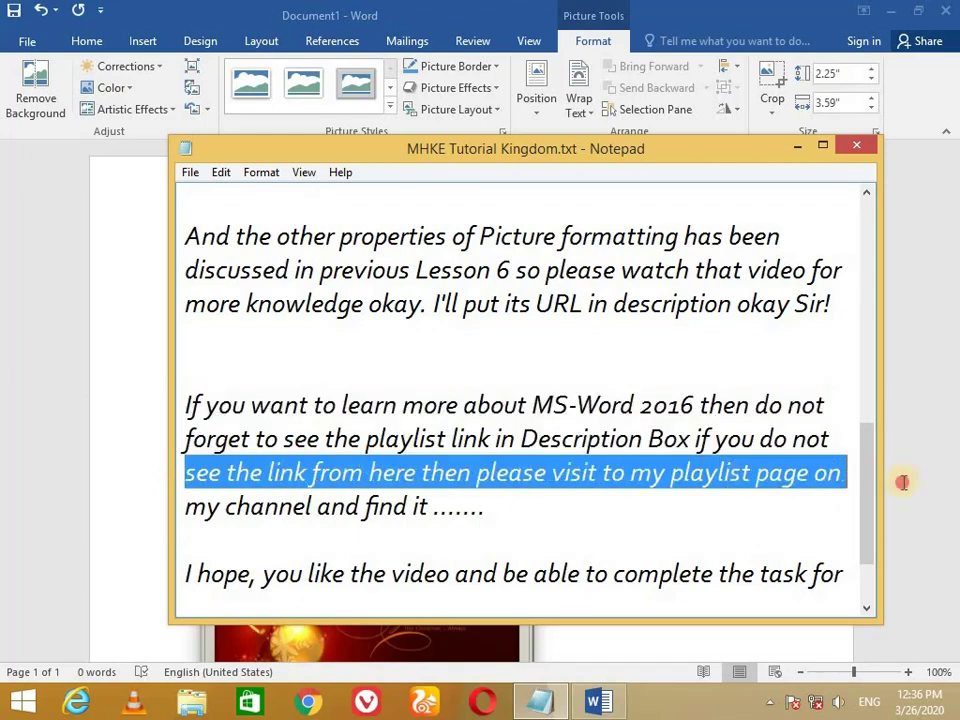
mouse_move(203, 512)
left_mouse_down()
mouse_move(190, 508)
mouse_move(186, 540)
left_mouse_up()
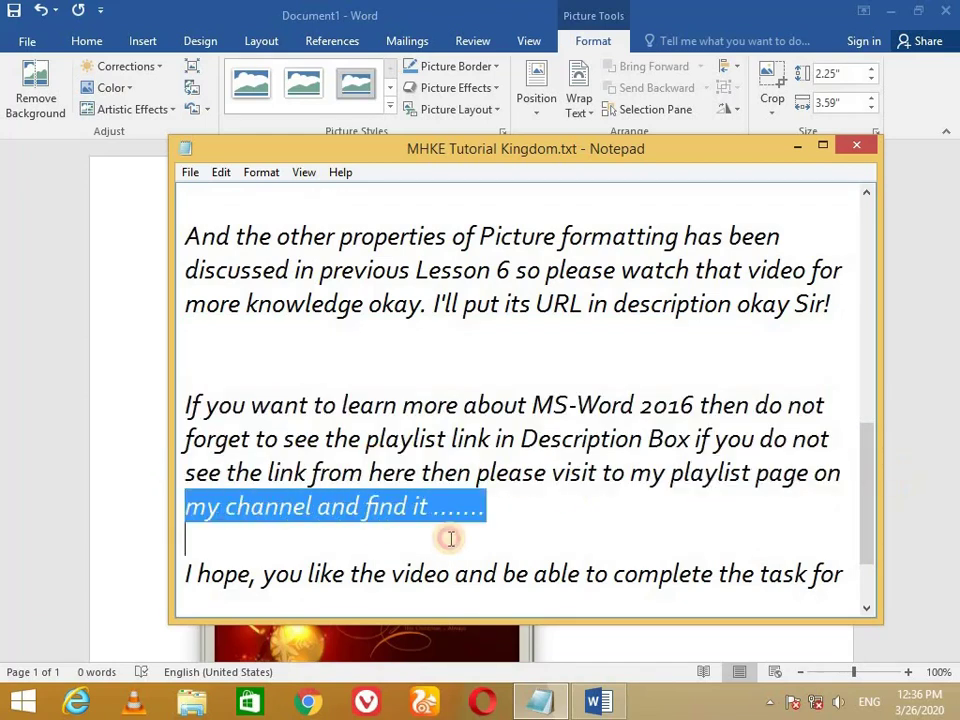
Step: Change 'Sir' to 'Dear' and read the closing lines about liking and sharing the video
left_click(821, 304)
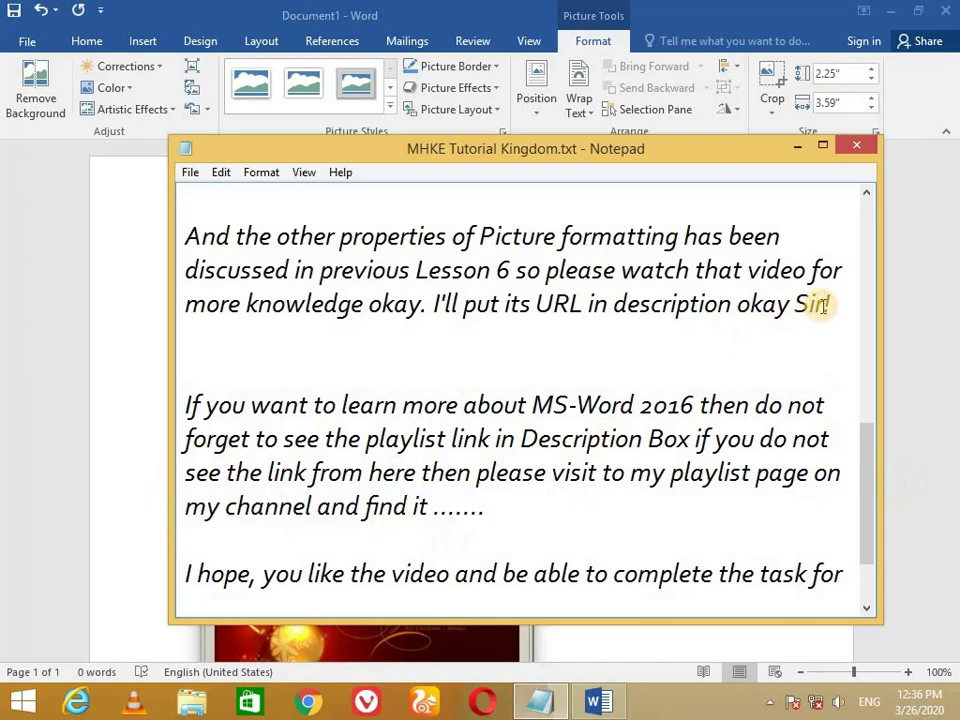
type("Dear")
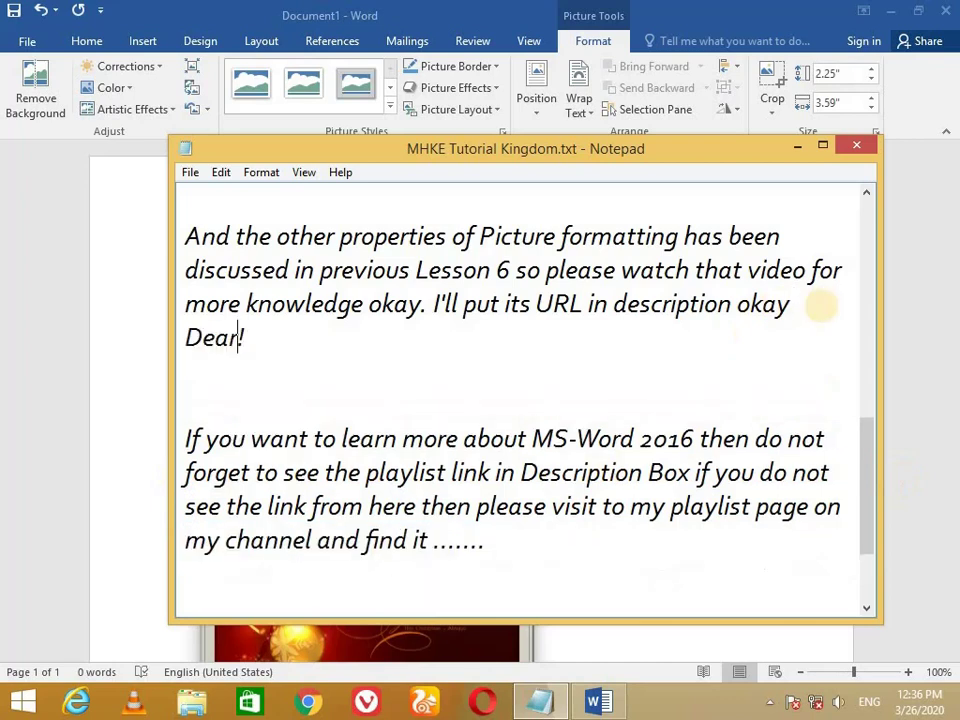
mouse_move(185, 506)
left_mouse_down()
mouse_move(857, 506)
mouse_move(910, 540)
left_mouse_up()
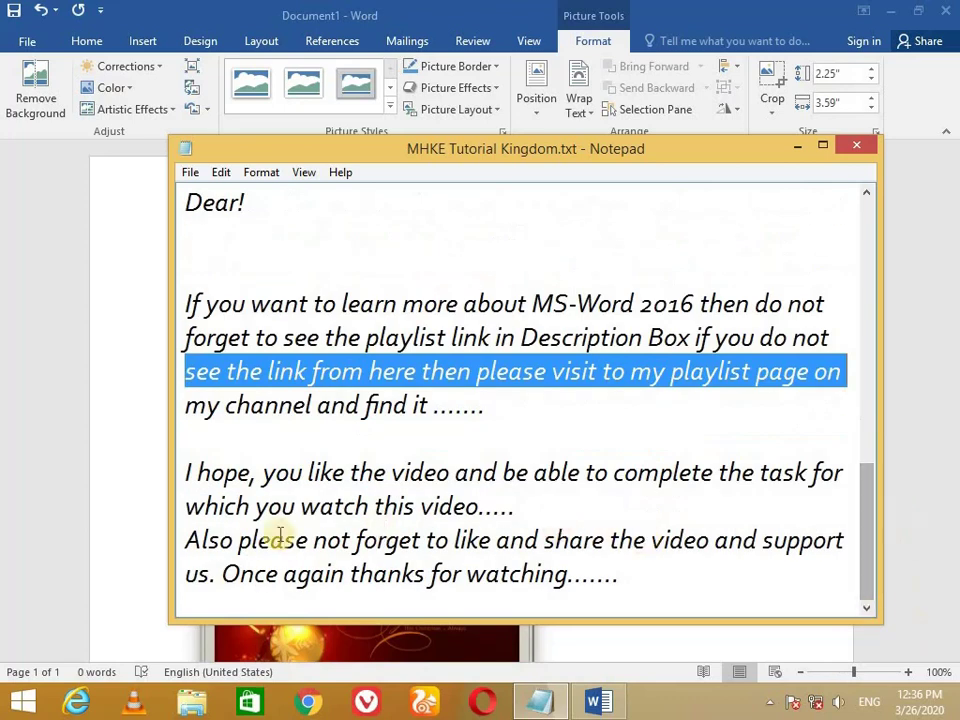
left_click_drag(183, 472, 806, 495)
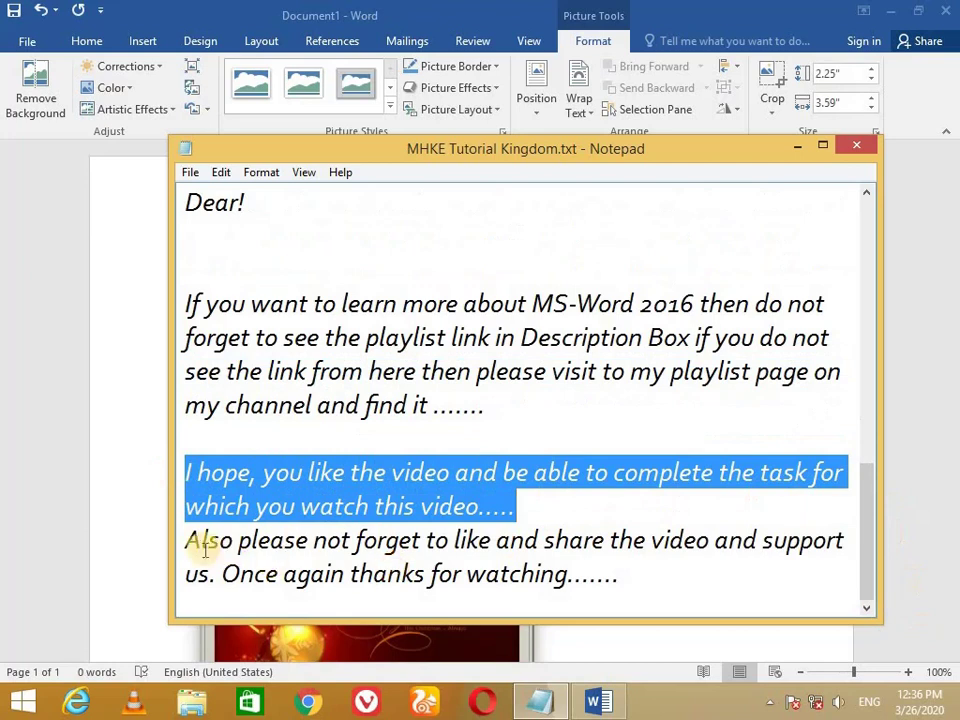
left_click_drag(200, 540, 703, 578)
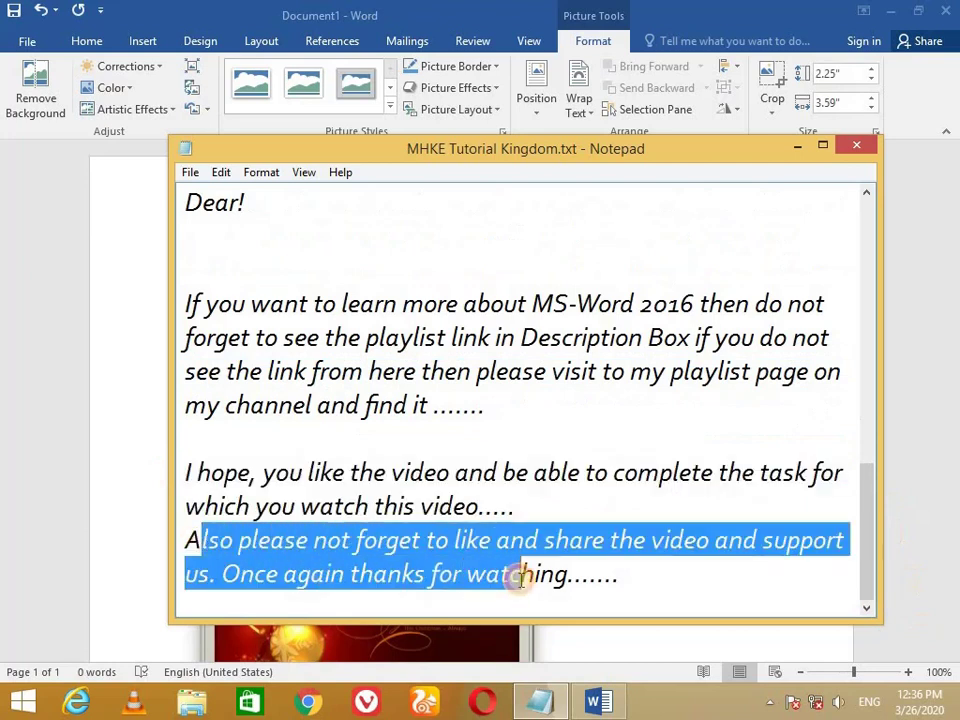